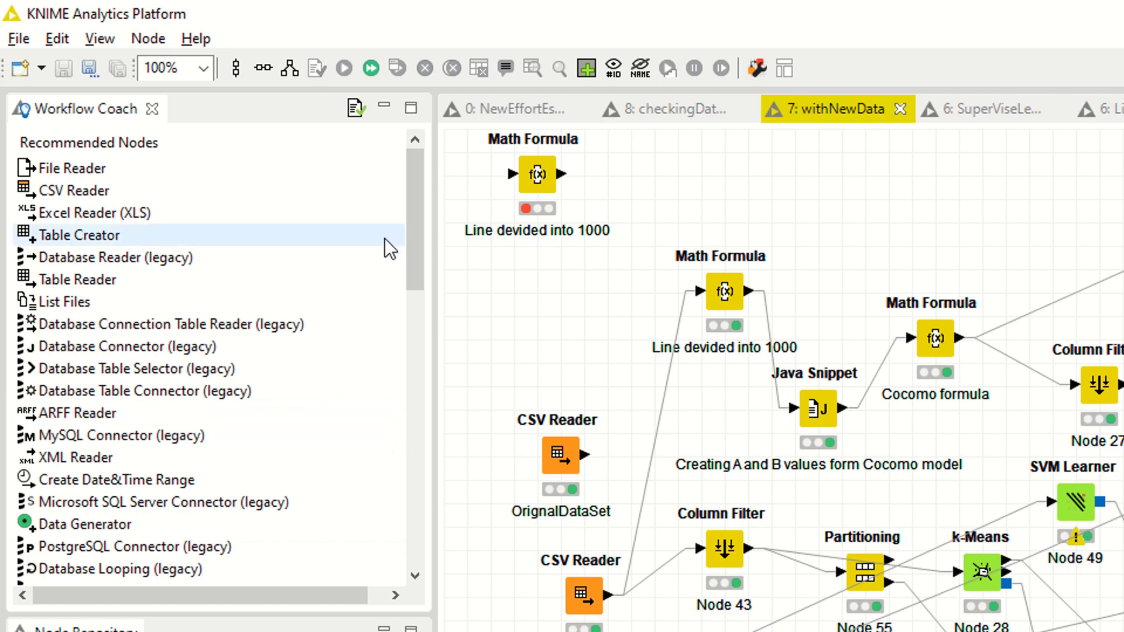
# Create a new KNIME workflow named 'kfold'.
pyautogui.click(41, 68)
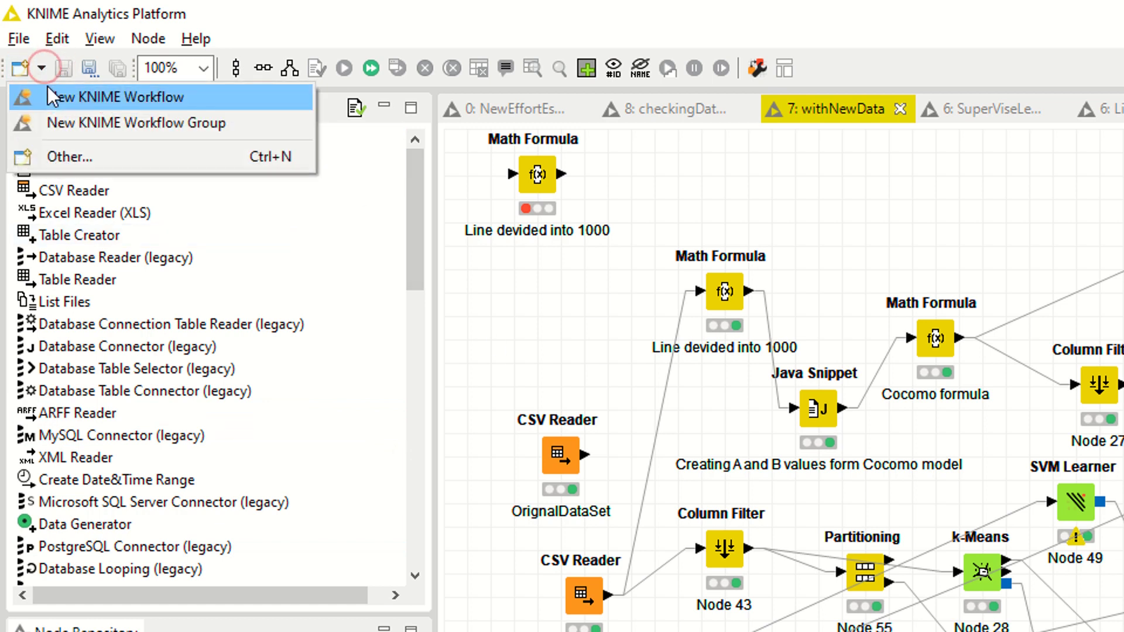
pyautogui.click(52, 99)
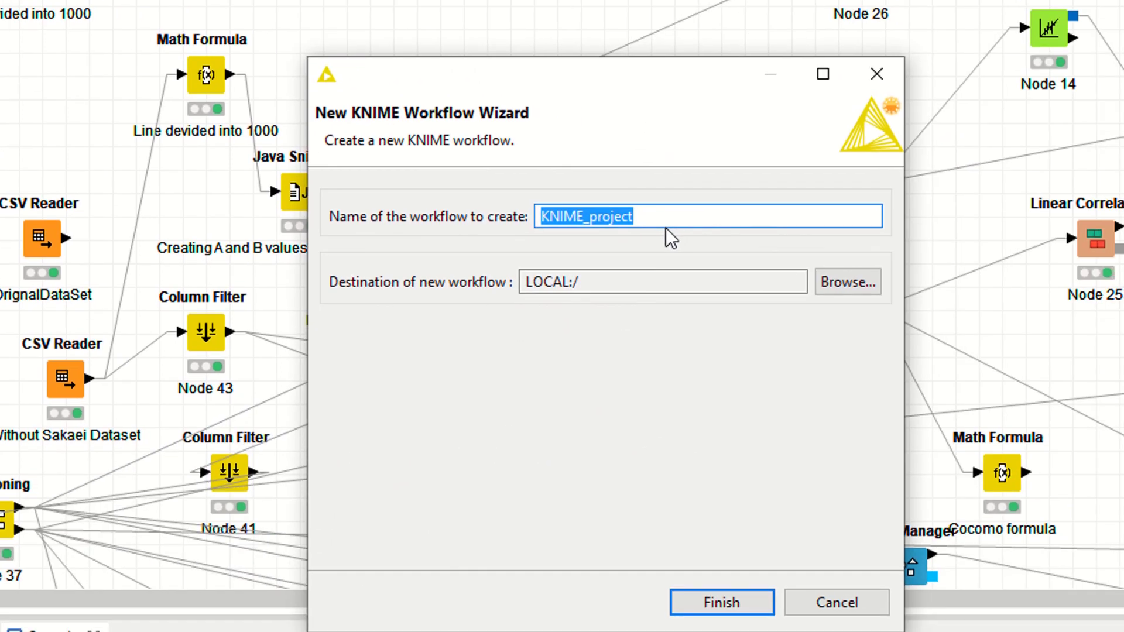
pyautogui.write('fold')
pyautogui.press('BackSpace')
pyautogui.press('BackSpace')
pyautogui.press('BackSpace')
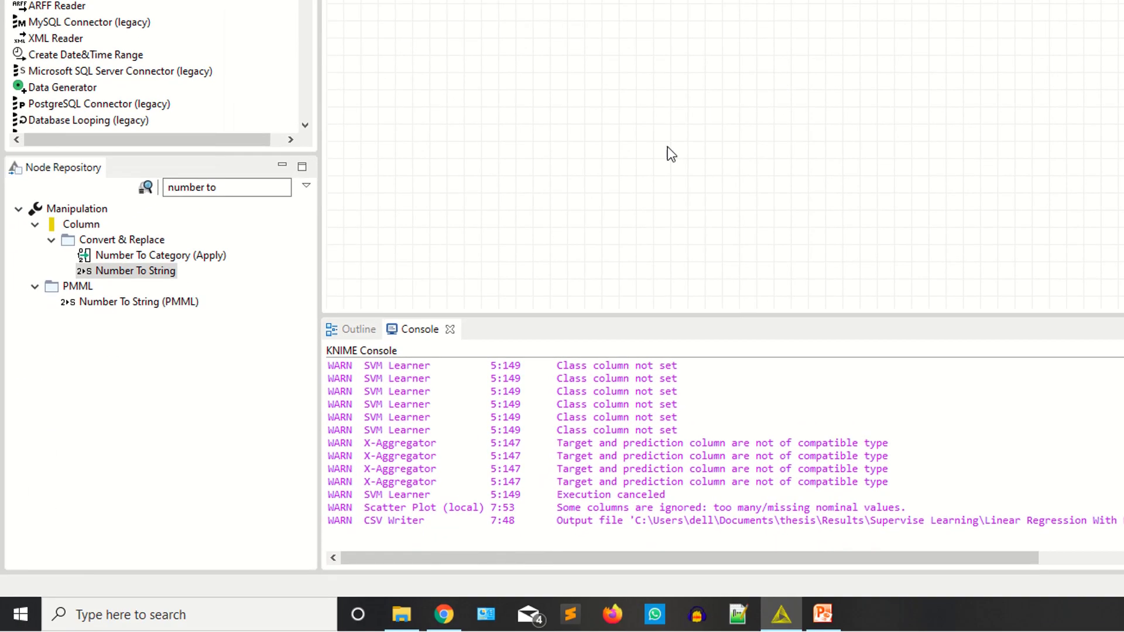
# Replace the old 'number to' node search with 'csv'.
pyautogui.click(249, 188)
pyautogui.click(248, 187)
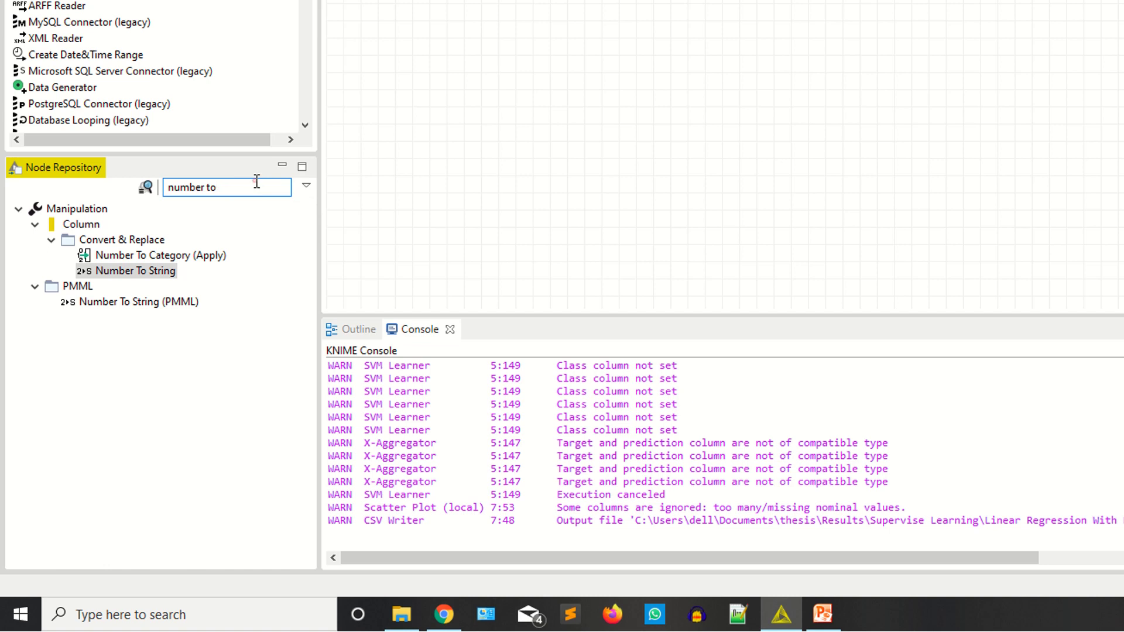
pyautogui.hotkey('ctrl', 'a')
pyautogui.press('BackSpace')
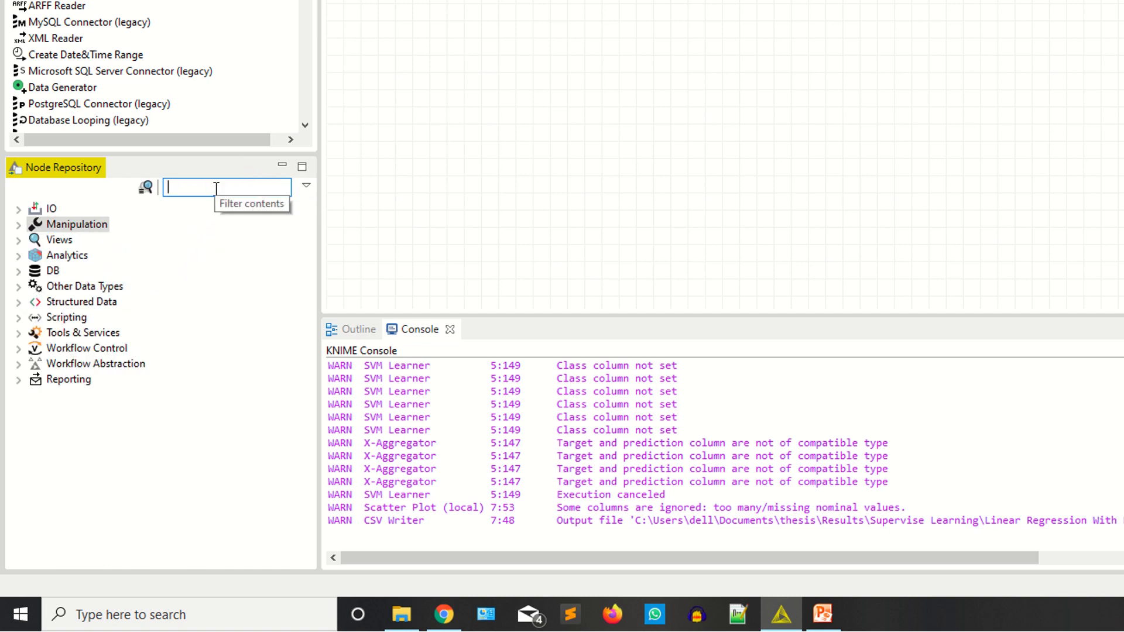
pyautogui.write('cs')
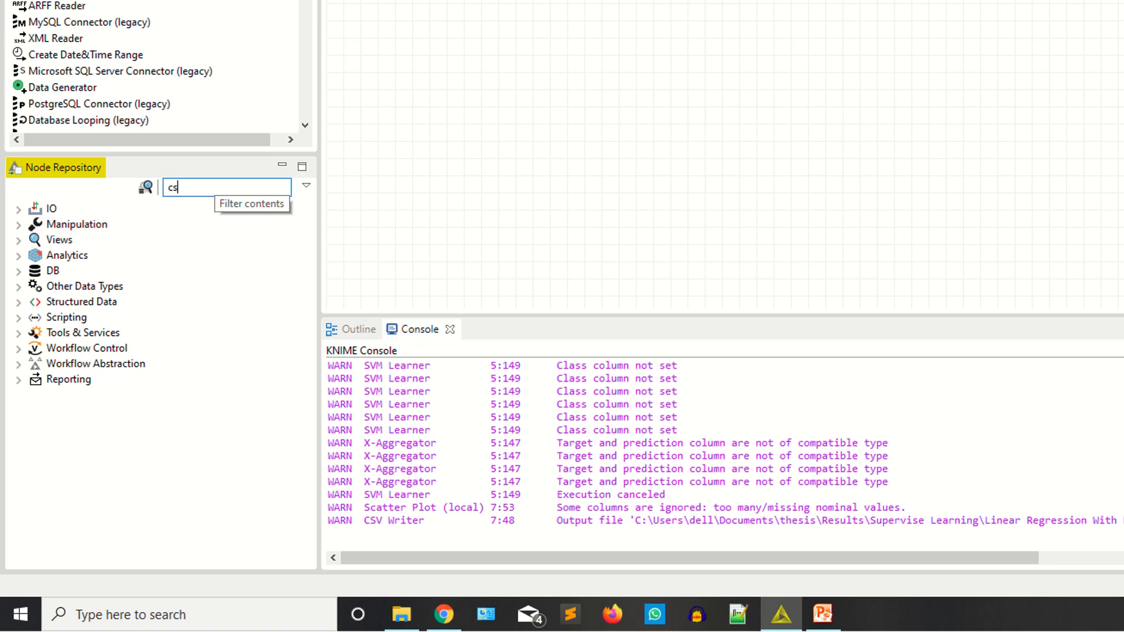
pyautogui.write('v')
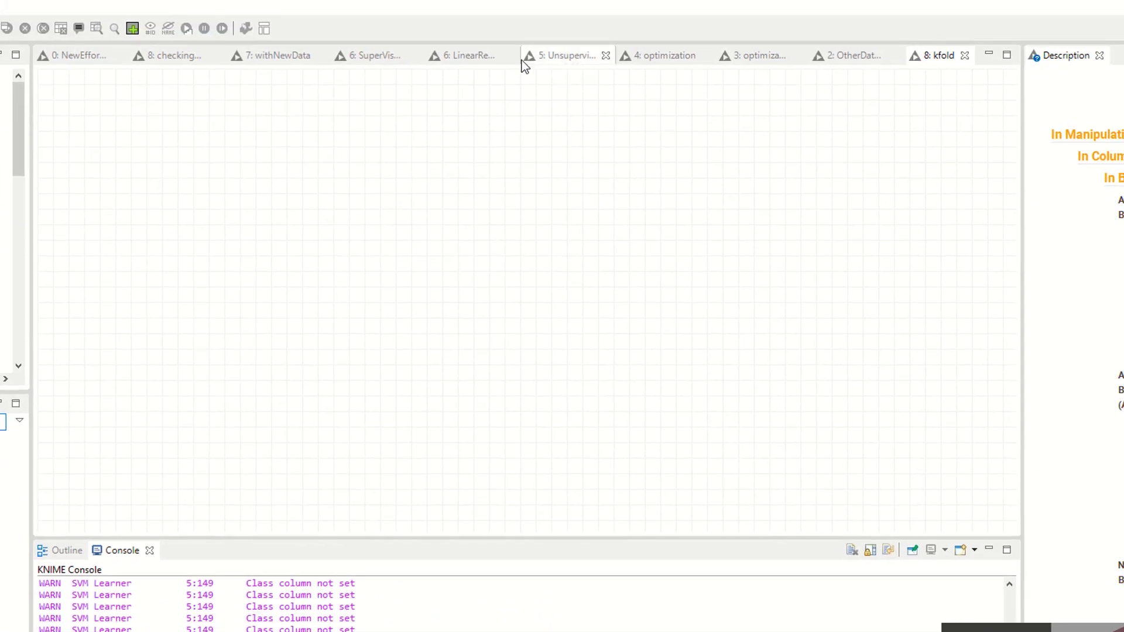
# Paste the 'Without Sakaei Dataset' CSV Reader from LinearRe into kfold and place it upper left.
pyautogui.click(468, 55)
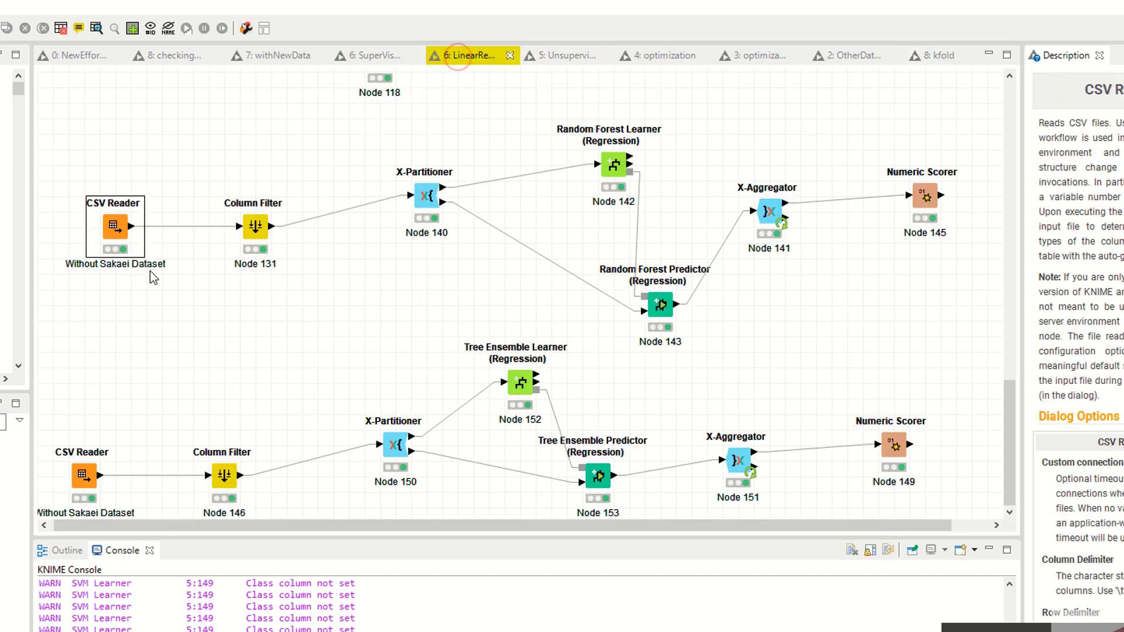
pyautogui.click(936, 55)
pyautogui.hotkey('ctrl', 'v')
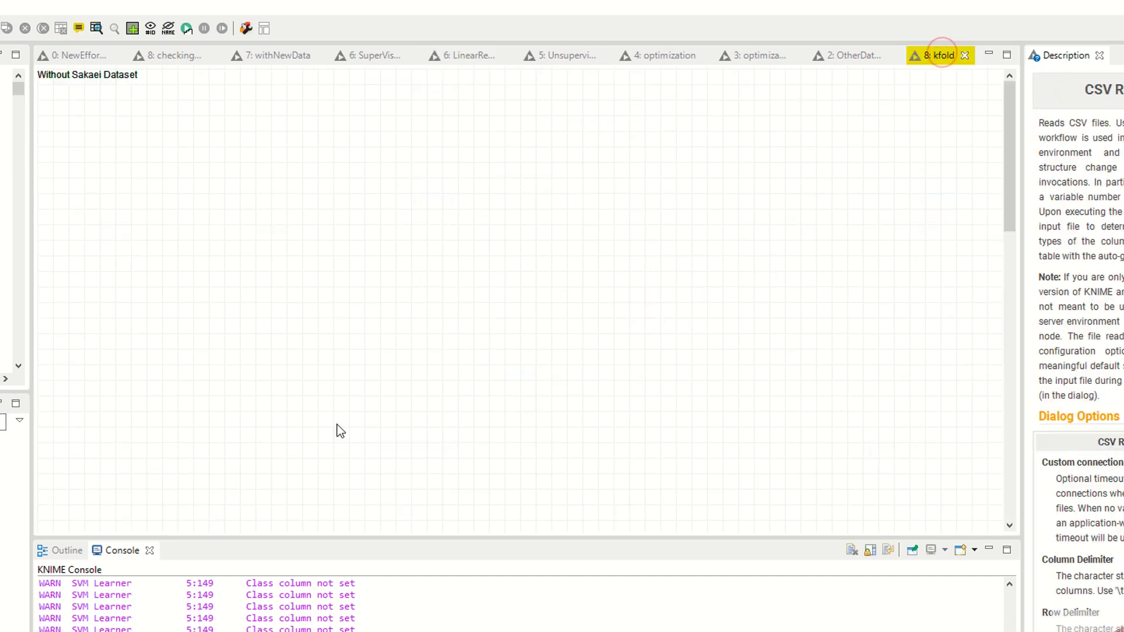
pyautogui.moveTo(206, 498); pyautogui.dragTo(177, 217)
pyautogui.click(228, 264)
pyautogui.click(286, 284)
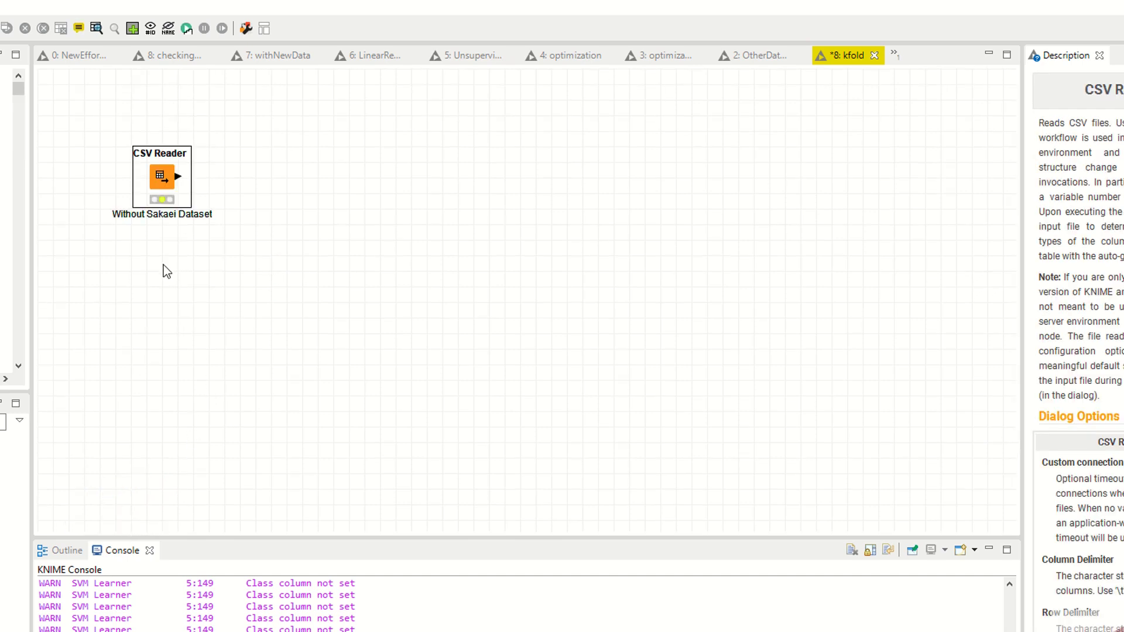
# Execute the CSV Reader and check its 100-row output table.
pyautogui.rightClick(158, 170)
pyautogui.click(194, 198)
pyautogui.rightClick(155, 170)
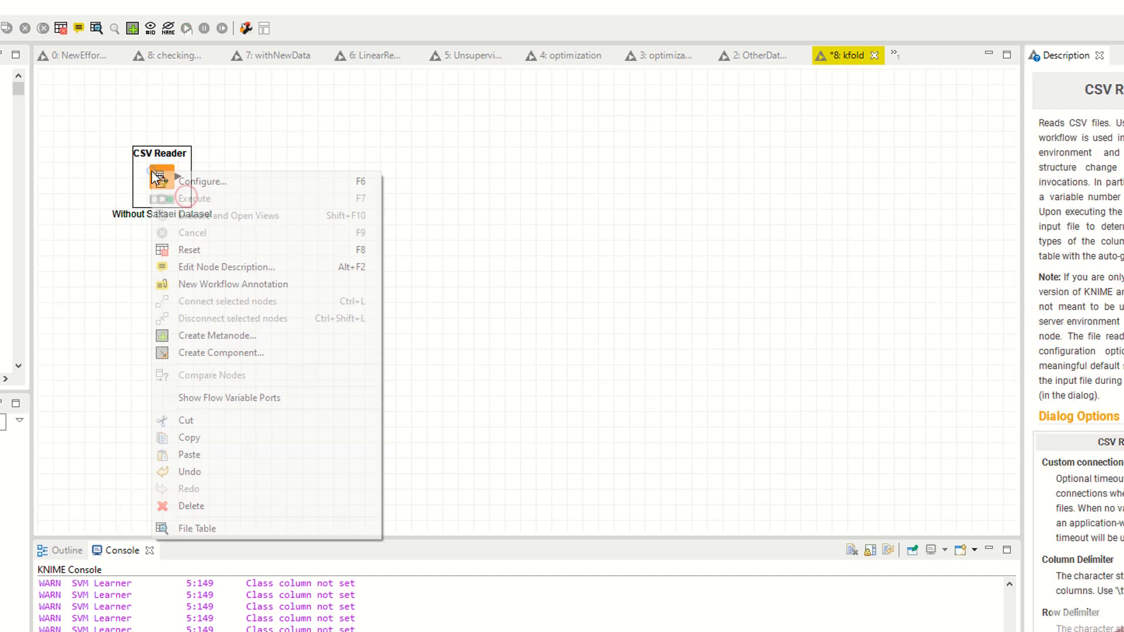
pyautogui.click(199, 528)
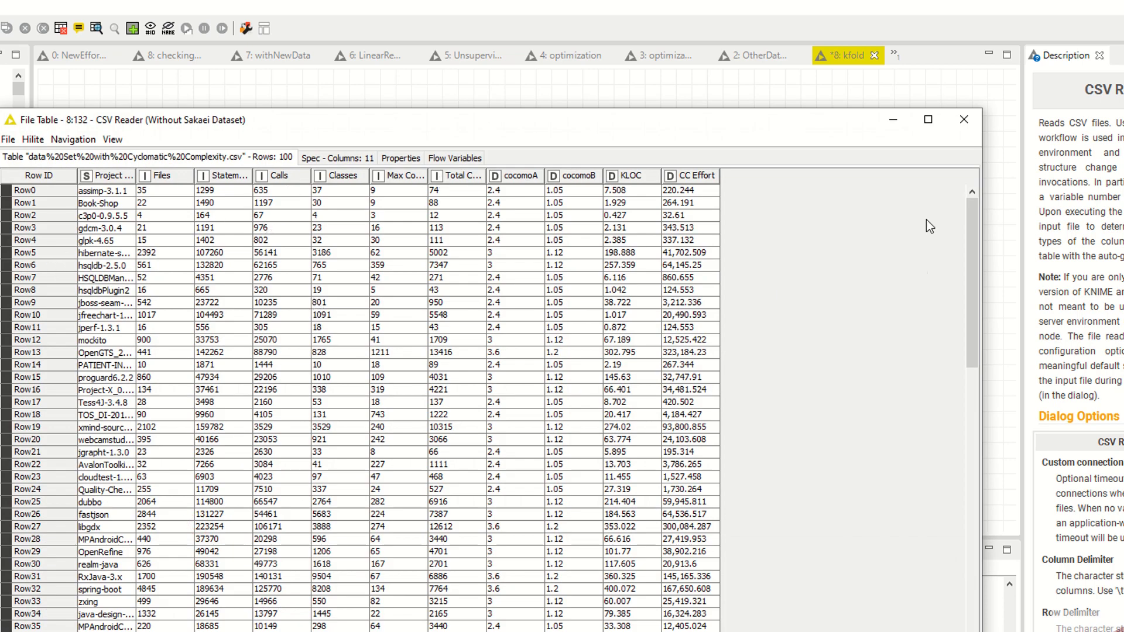
pyautogui.click(963, 120)
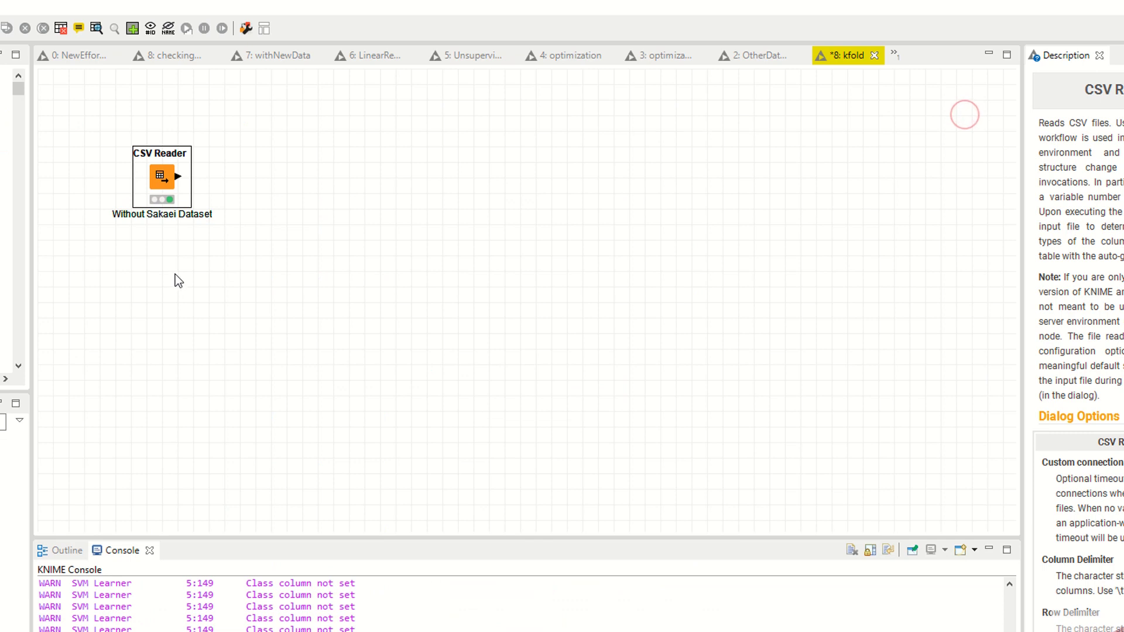
# Reopen the CSV Reader's output table, shrink the window, then close it.
pyautogui.rightClick(166, 192)
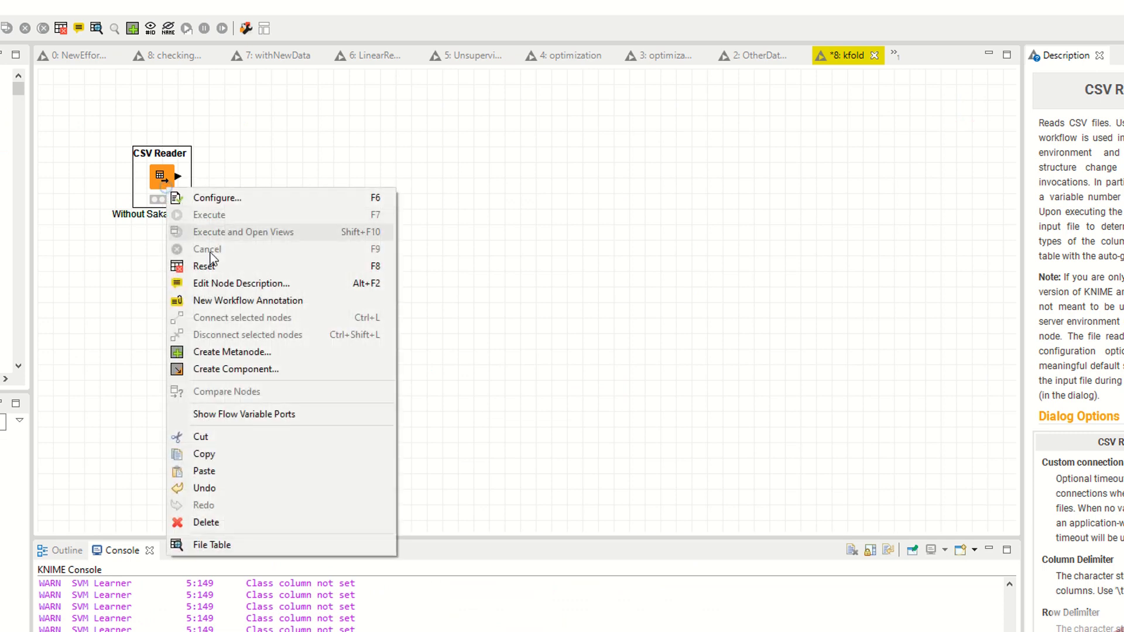
pyautogui.click(196, 542)
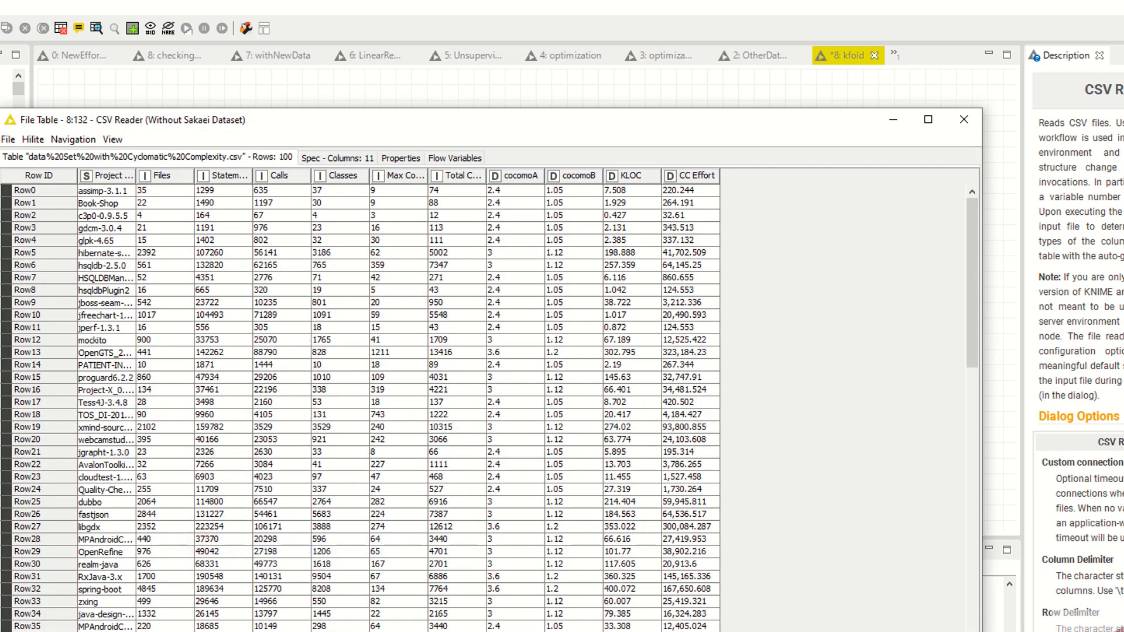
pyautogui.moveTo(384, 630); pyautogui.dragTo(384, 272)
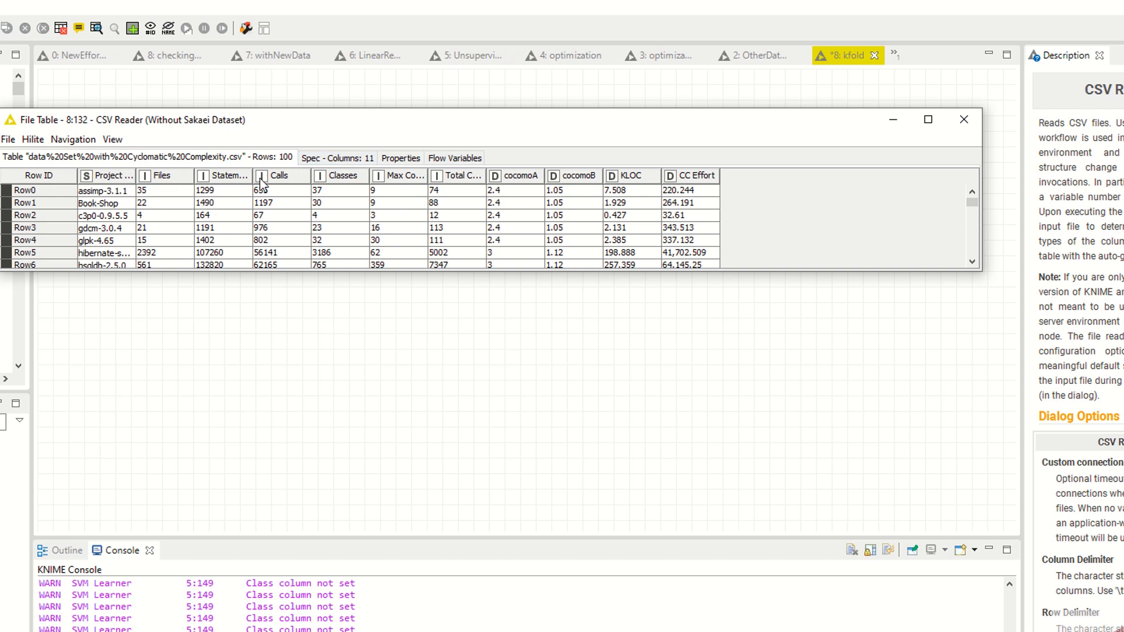
pyautogui.click(965, 120)
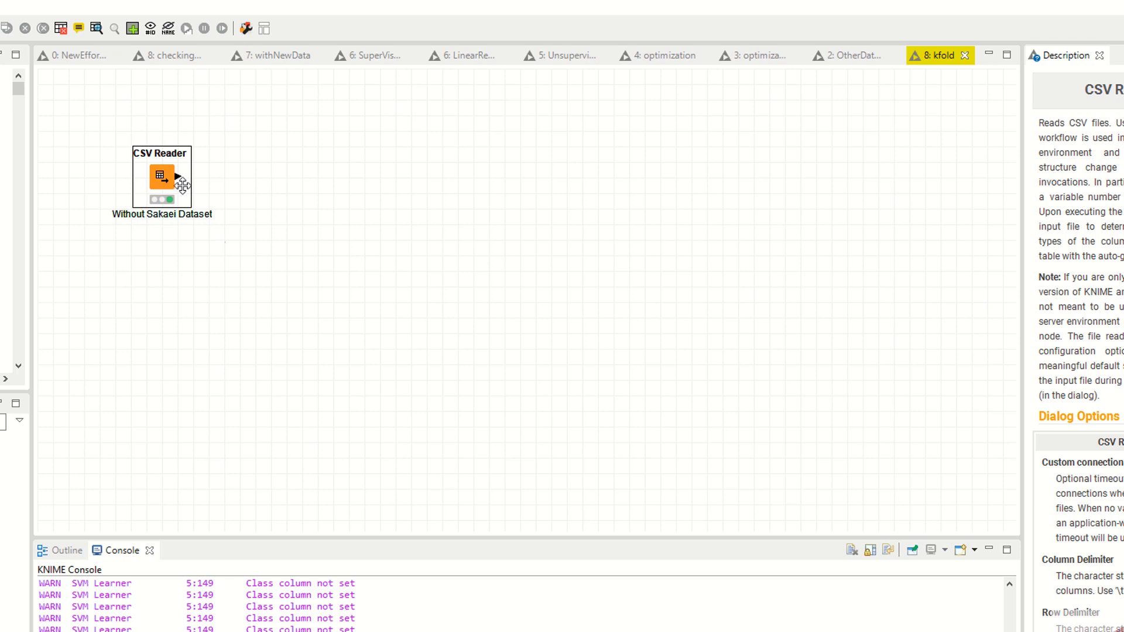
pyautogui.rightClick(150, 165)
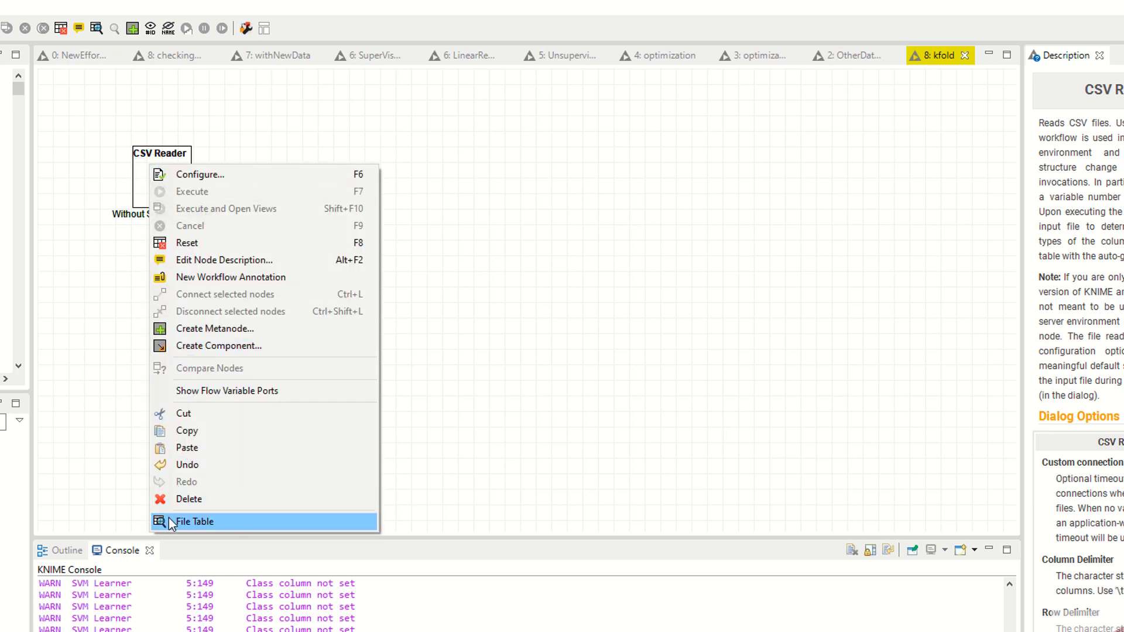
pyautogui.click(419, 162)
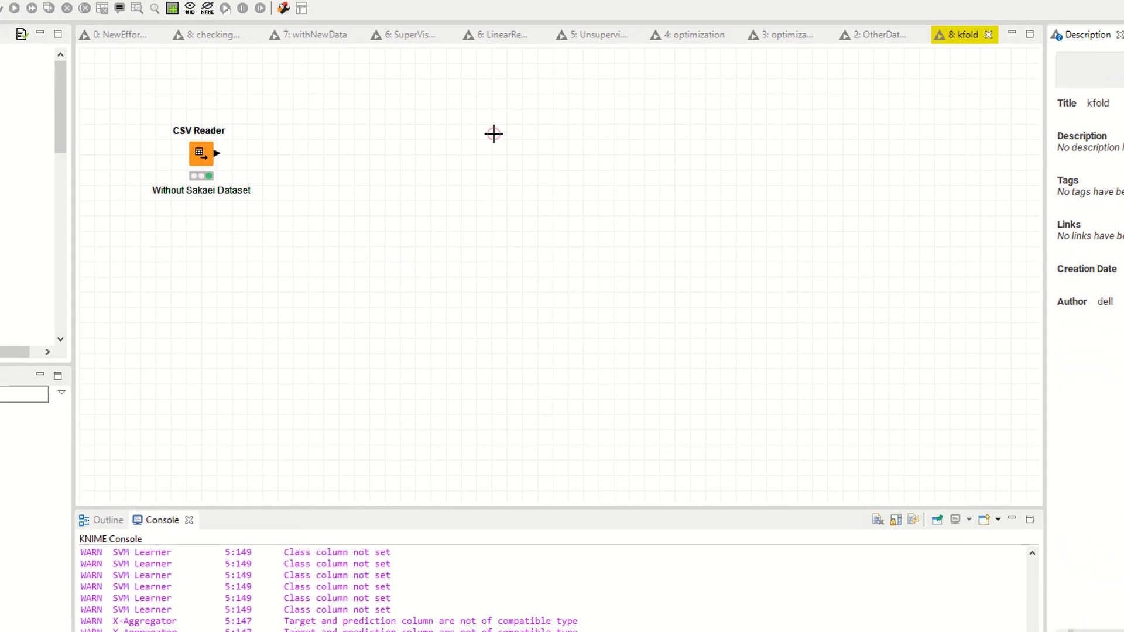
# Search 'cross', add X-Partitioner and X-Aggregator, and connect the CSV Reader to X-Partitioner.
pyautogui.click(157, 271)
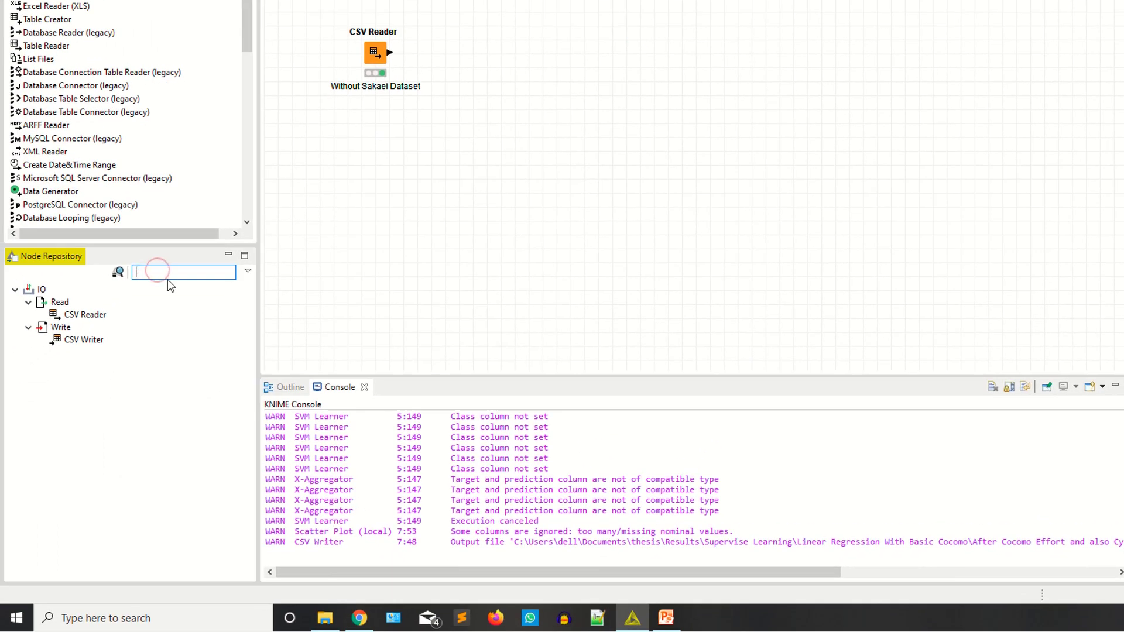
pyautogui.write('c')
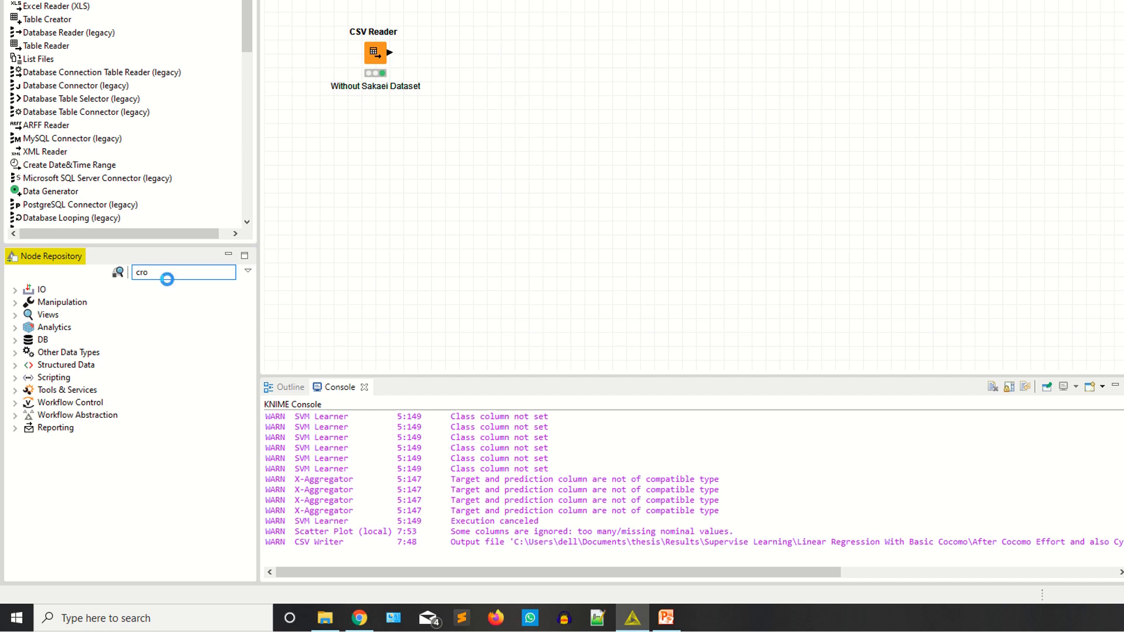
pyautogui.write('ro')
pyautogui.press('BackSpace')
pyautogui.write('oss')
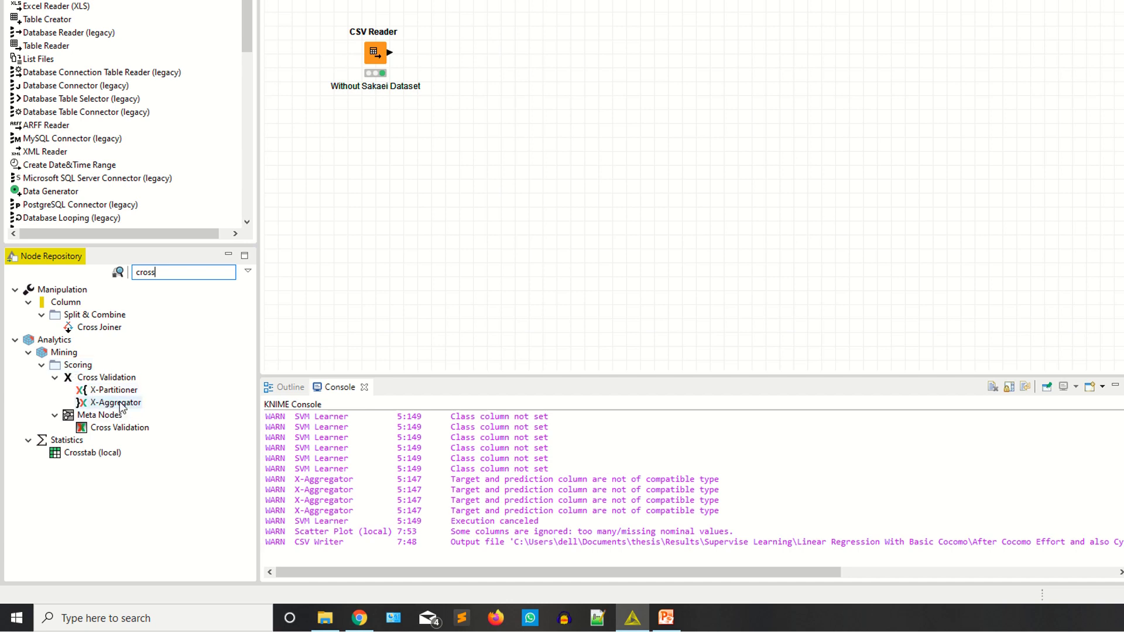
pyautogui.moveTo(114, 390); pyautogui.dragTo(503, 26)
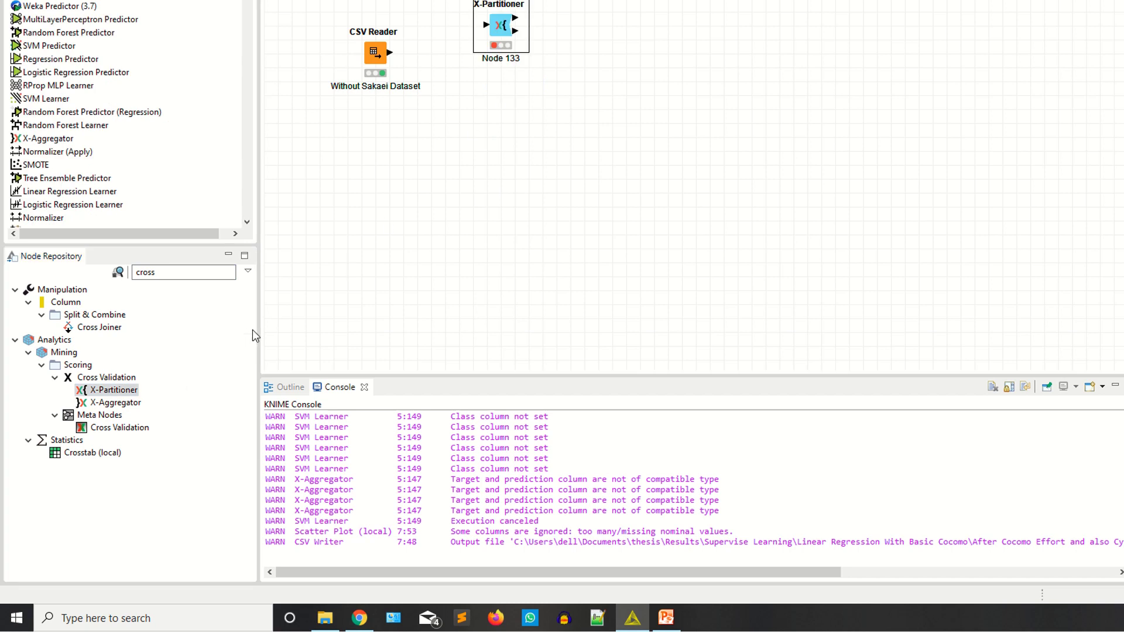
pyautogui.moveTo(116, 403); pyautogui.dragTo(764, 139)
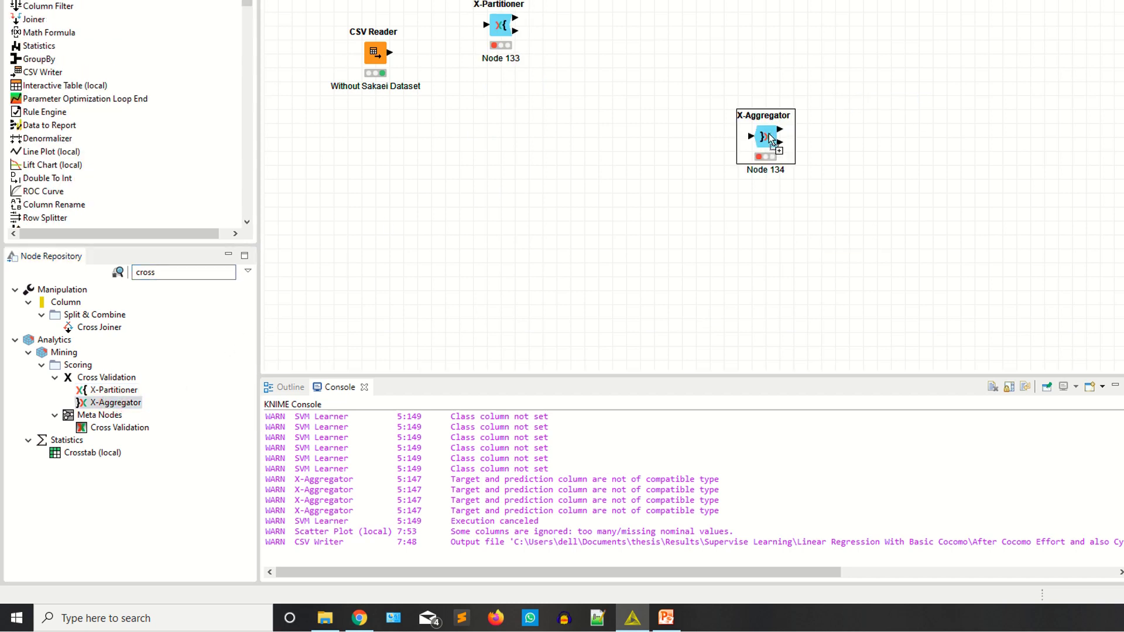
pyautogui.moveTo(498, 24); pyautogui.dragTo(579, 14)
pyautogui.moveTo(389, 52); pyautogui.dragTo(511, 39)
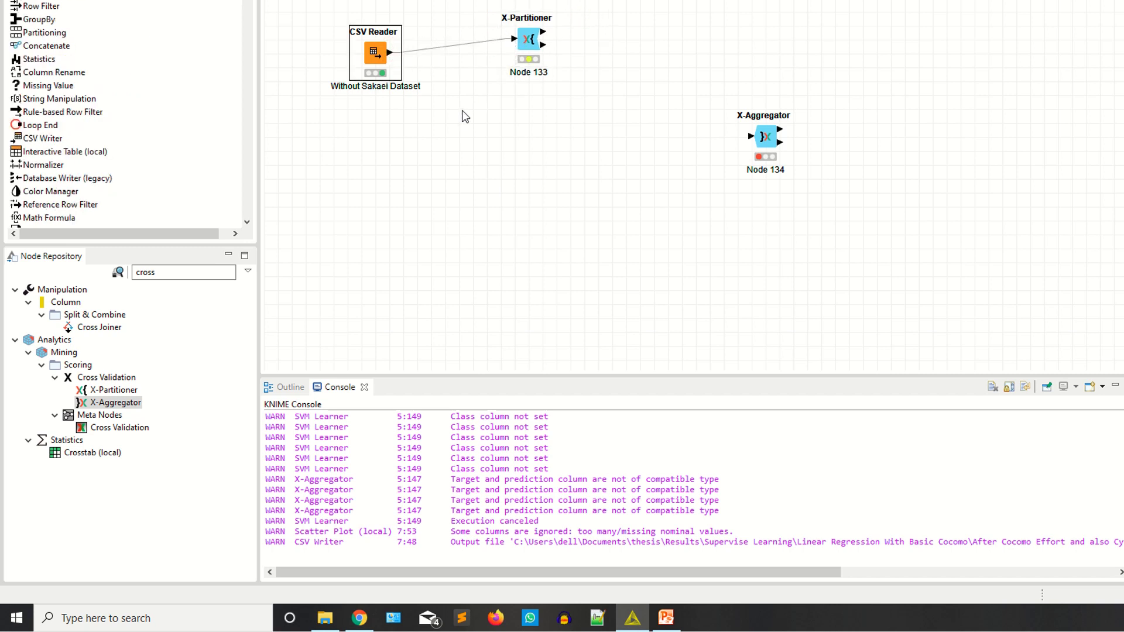
# Set X-Partitioner to 10 validations with stratified sampling on CC Effort.
pyautogui.rightClick(532, 47)
pyautogui.click(562, 47)
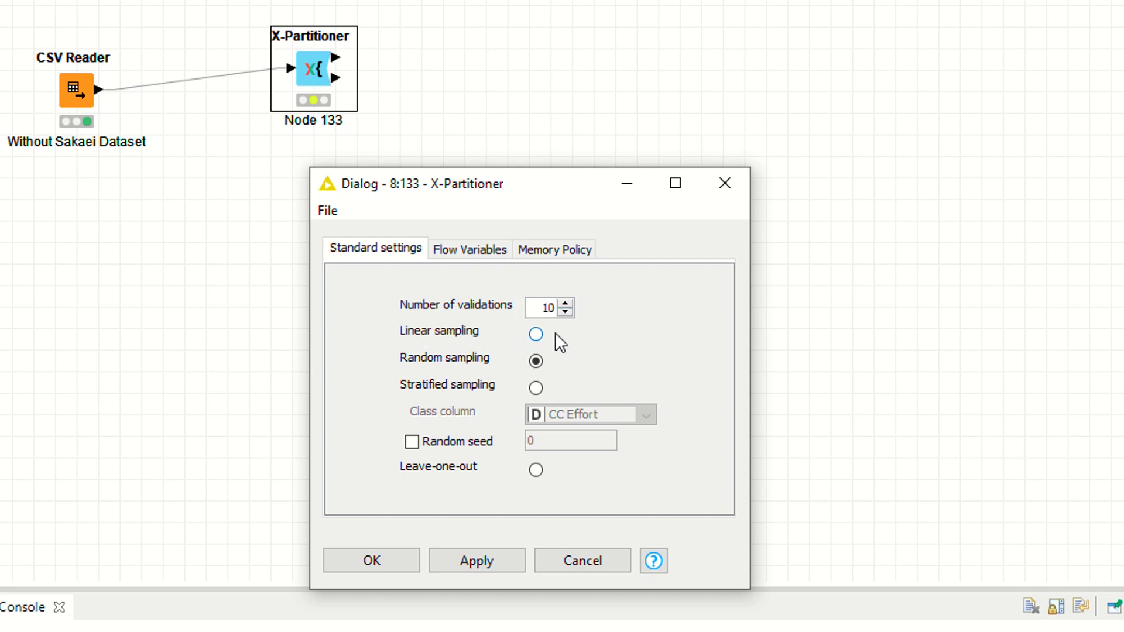
pyautogui.click(535, 389)
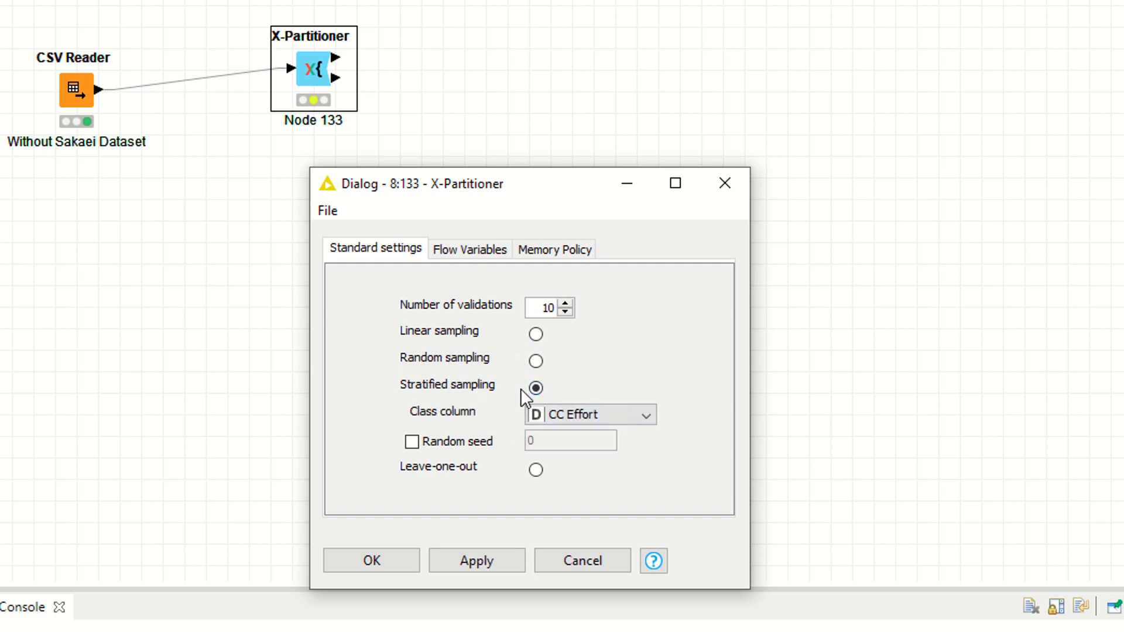
pyautogui.click(476, 561)
pyautogui.click(377, 565)
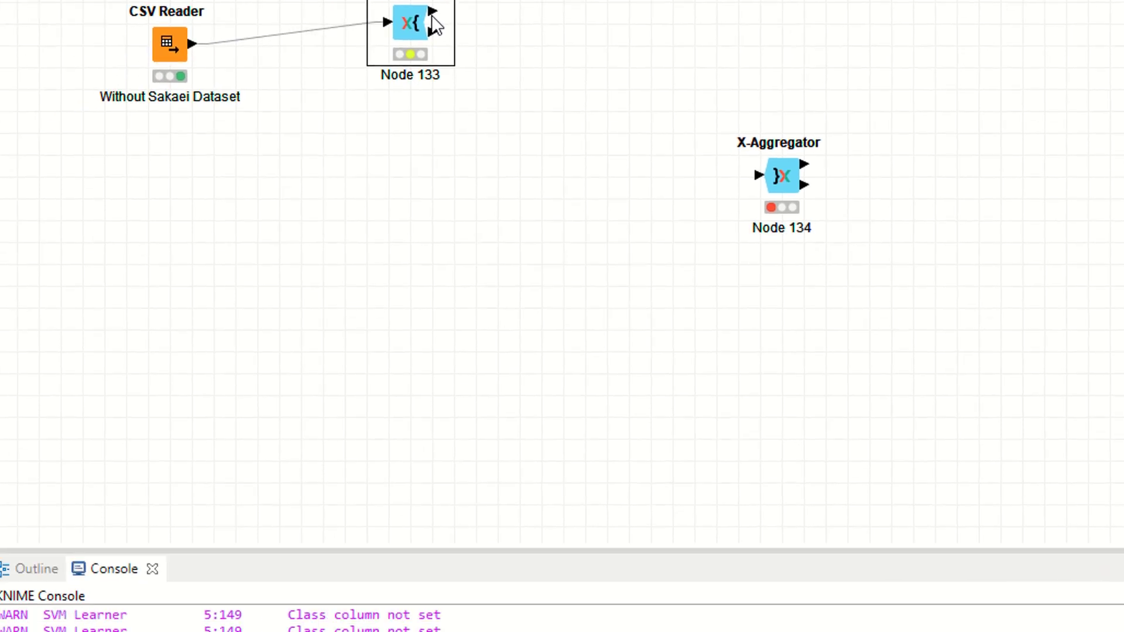
# Search 'linear' and add a Linear Regression Learner and Regression Predictor, rearranging the nodes.
pyautogui.doubleClick(228, 210)
pyautogui.write('lin')
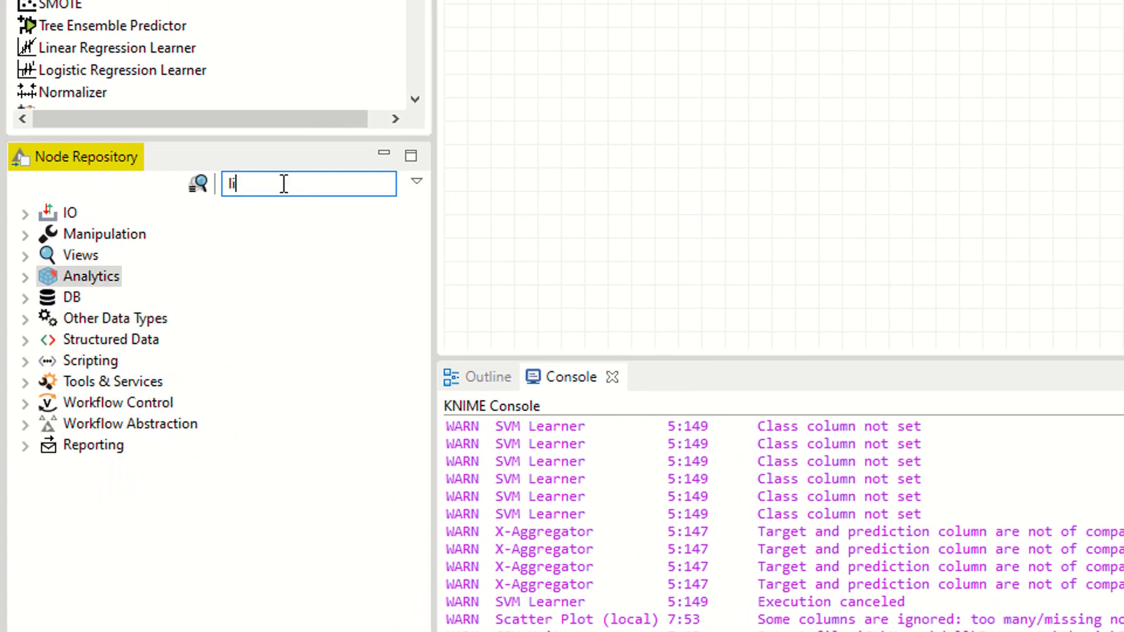
pyautogui.write('ear')
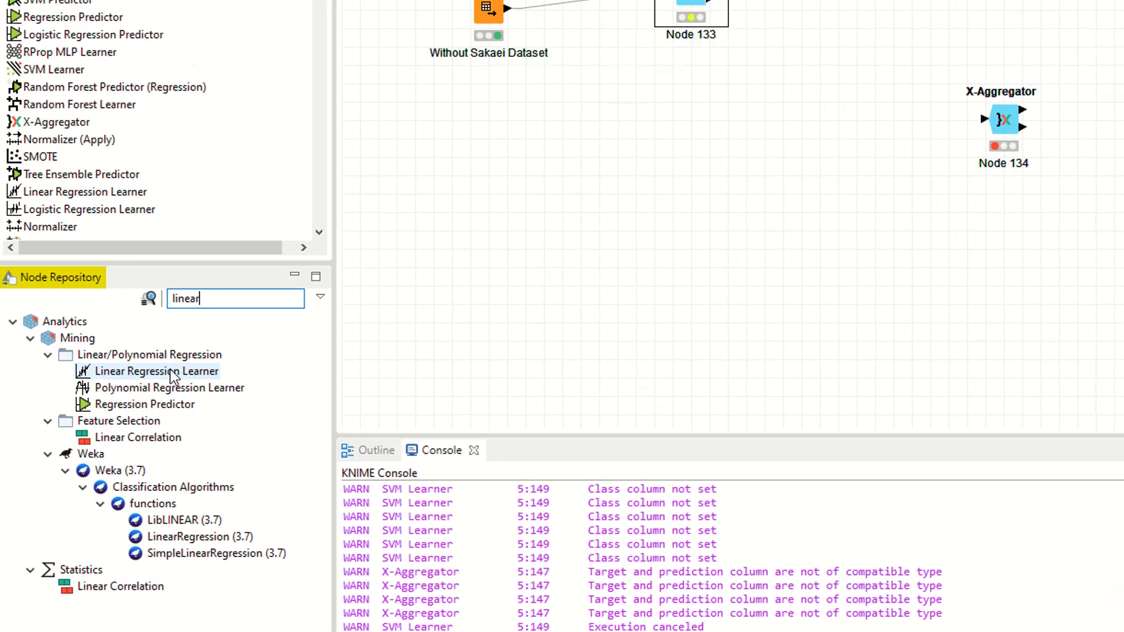
pyautogui.moveTo(170, 275); pyautogui.dragTo(1123, 0)
pyautogui.moveTo(761, 58); pyautogui.dragTo(763, 59)
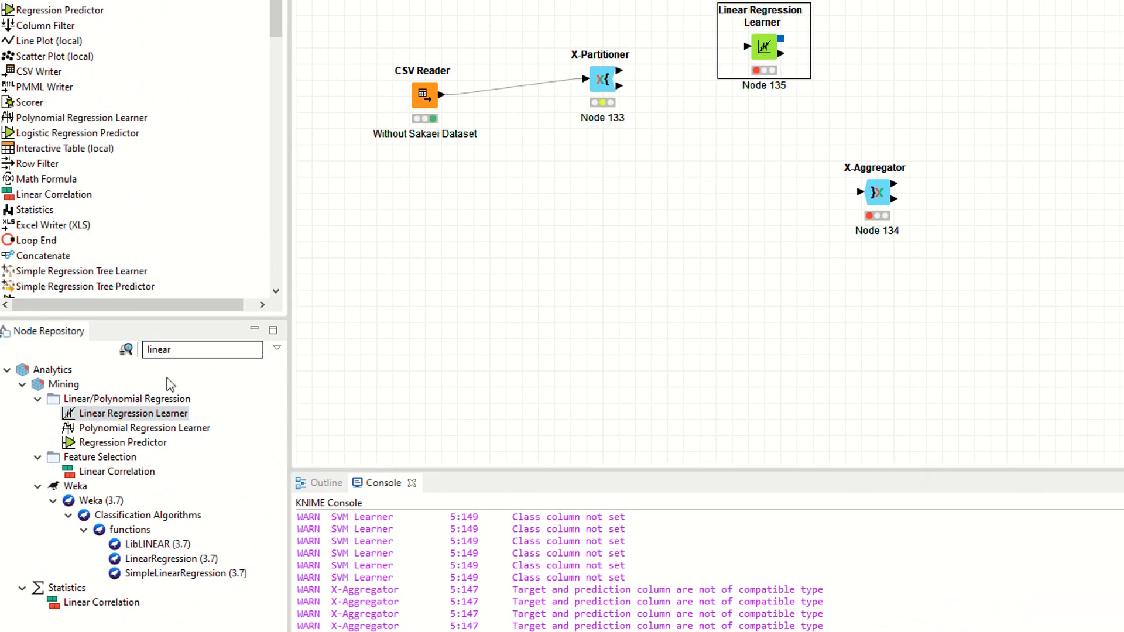
pyautogui.moveTo(122, 442); pyautogui.dragTo(748, 209)
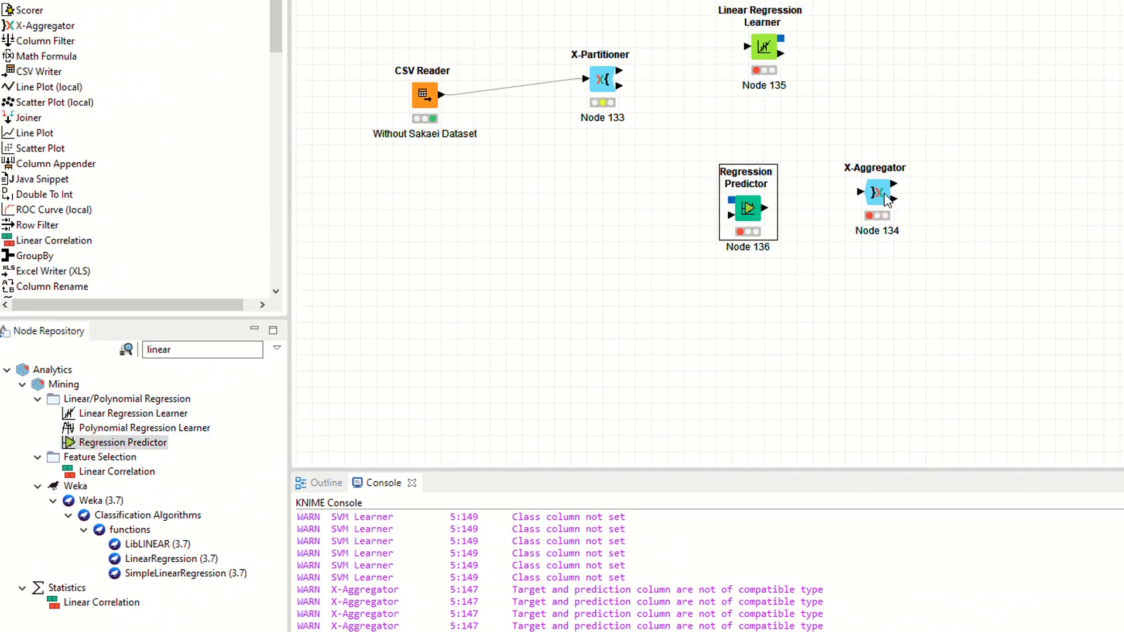
pyautogui.moveTo(876, 192); pyautogui.dragTo(1087, 143)
pyautogui.click(755, 211)
pyautogui.moveTo(756, 210); pyautogui.dragTo(835, 179)
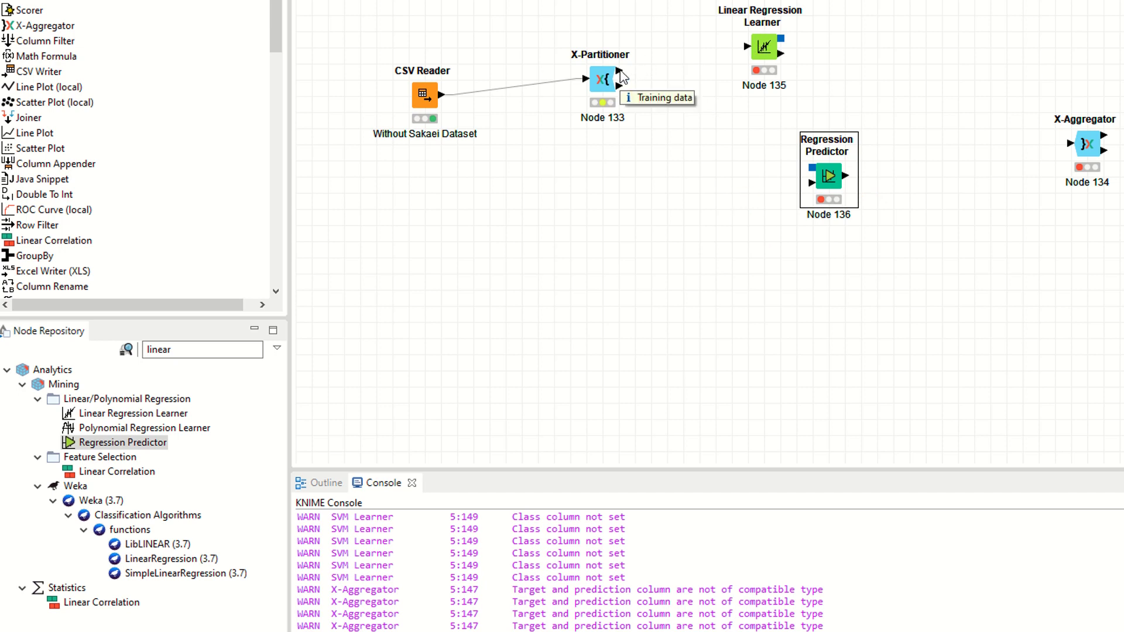
# Execute the X-Partitioner node with F7.
pyautogui.click(603, 79)
pyautogui.click(606, 79)
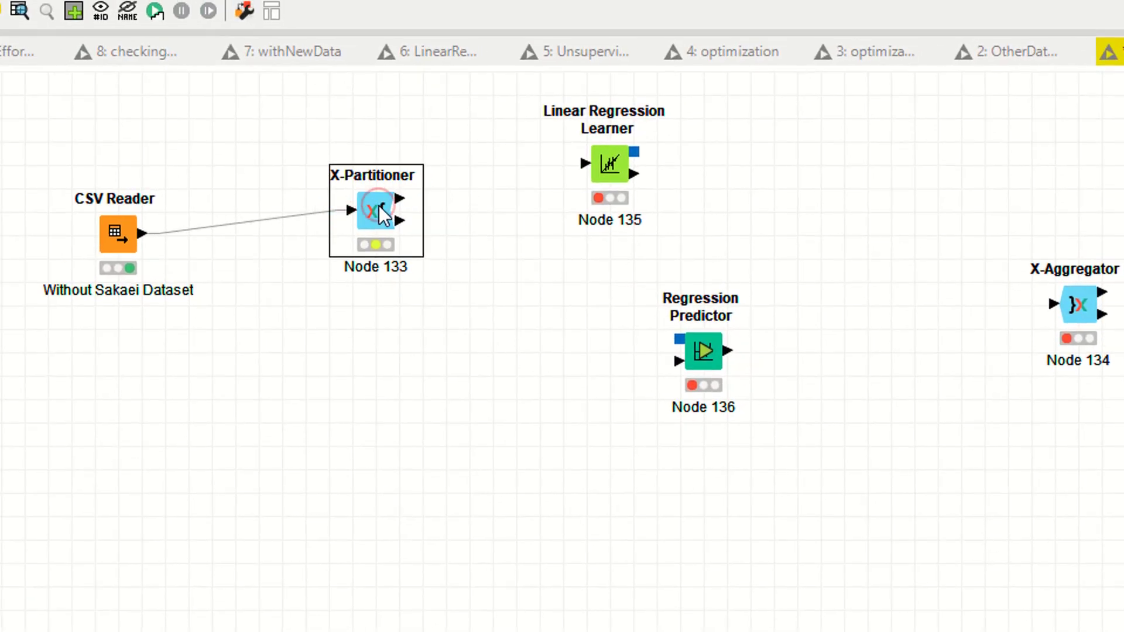
pyautogui.press('F7')
pyautogui.rightClick(383, 215)
pyautogui.click(349, 360)
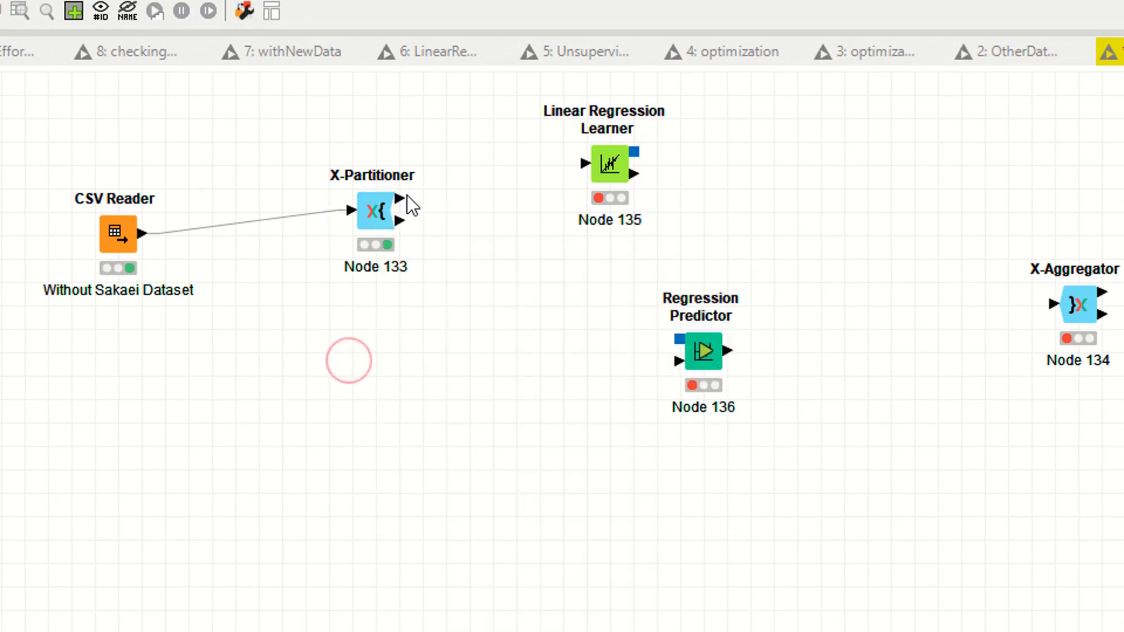
# Wire training data to the Learner, test data and model to the Predictor, and predictions to X-Aggregator.
pyautogui.moveTo(405, 205)
pyautogui.moveTo(403, 199); pyautogui.dragTo(583, 162)
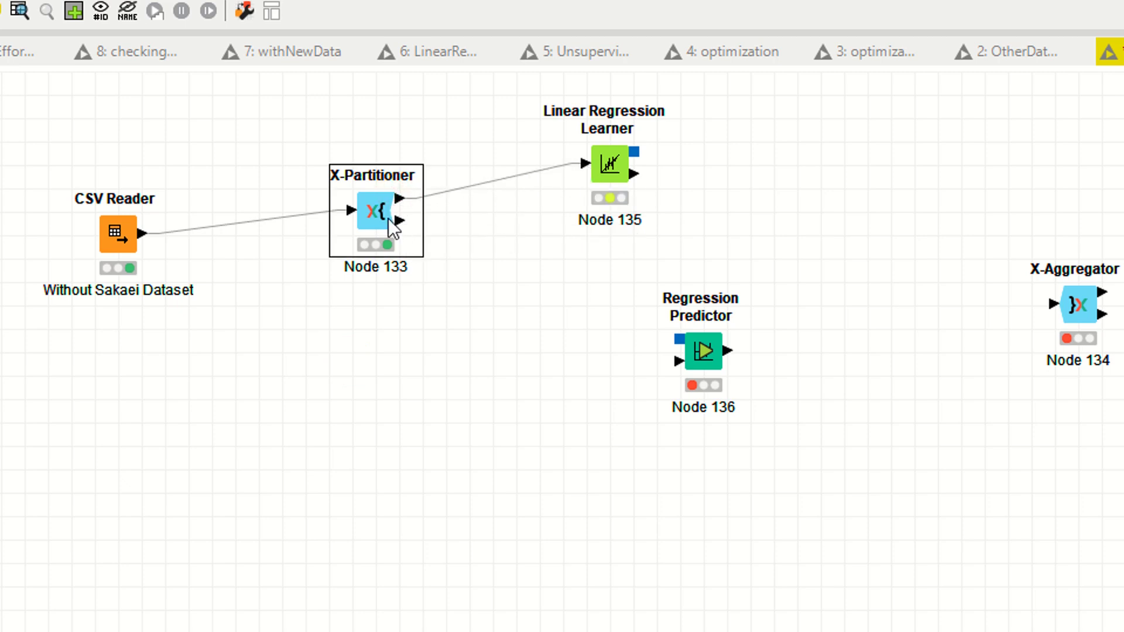
pyautogui.moveTo(400, 221); pyautogui.dragTo(814, 328)
pyautogui.click(641, 166)
pyautogui.moveTo(637, 156); pyautogui.dragTo(804, 321)
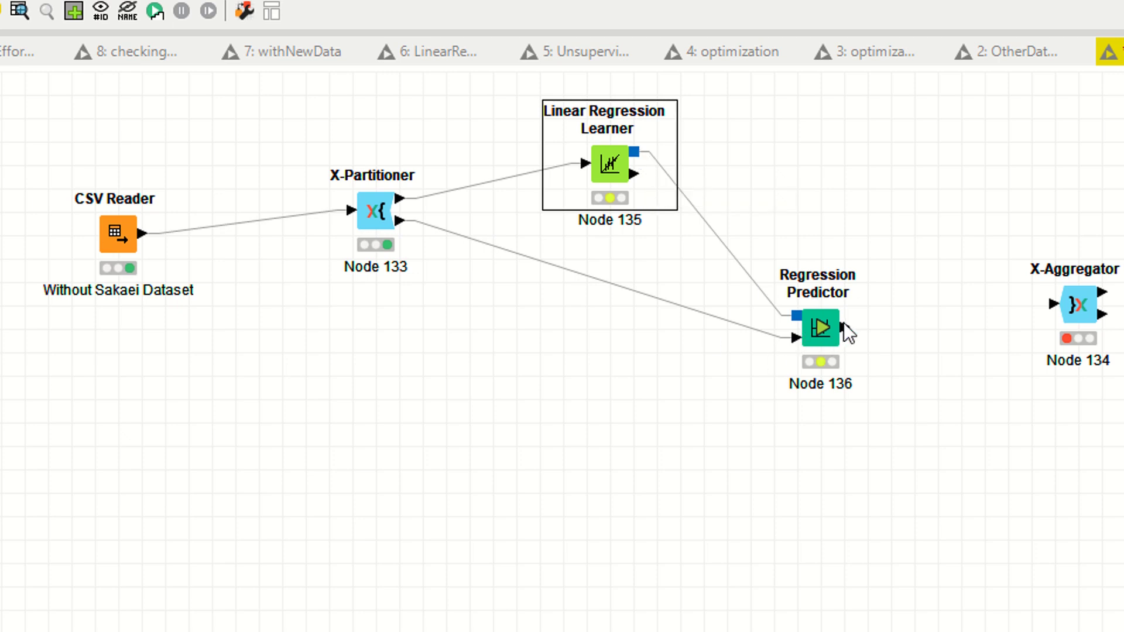
pyautogui.moveTo(845, 327); pyautogui.dragTo(994, 344)
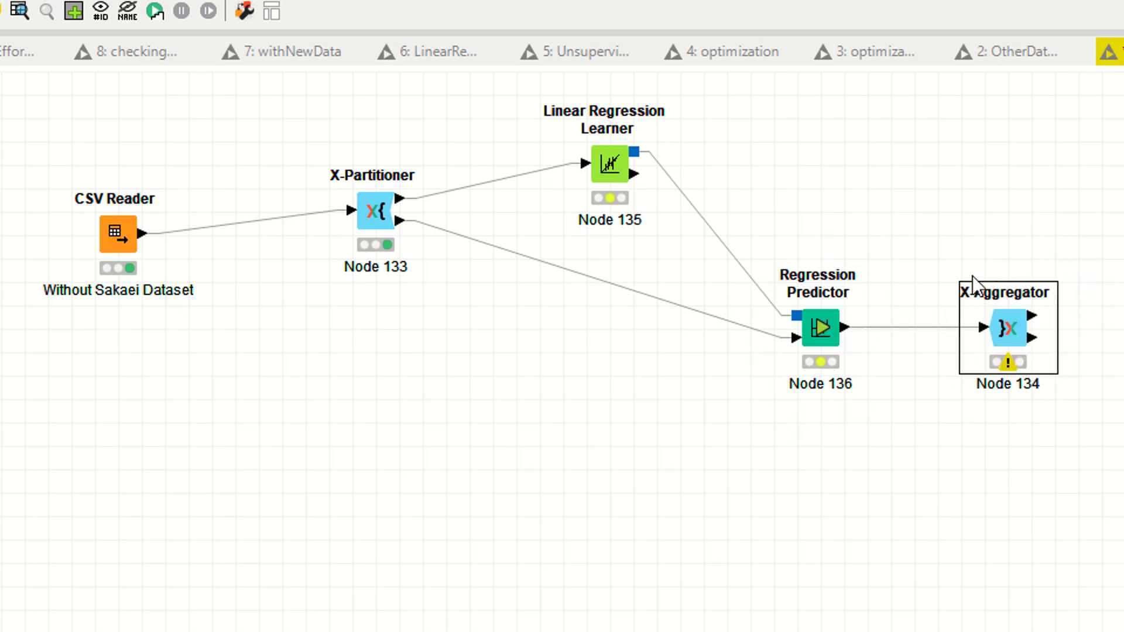
# Search 'scor', add a Numeric Scorer, and feed it the X-Aggregator's output.
pyautogui.doubleClick(35, 427)
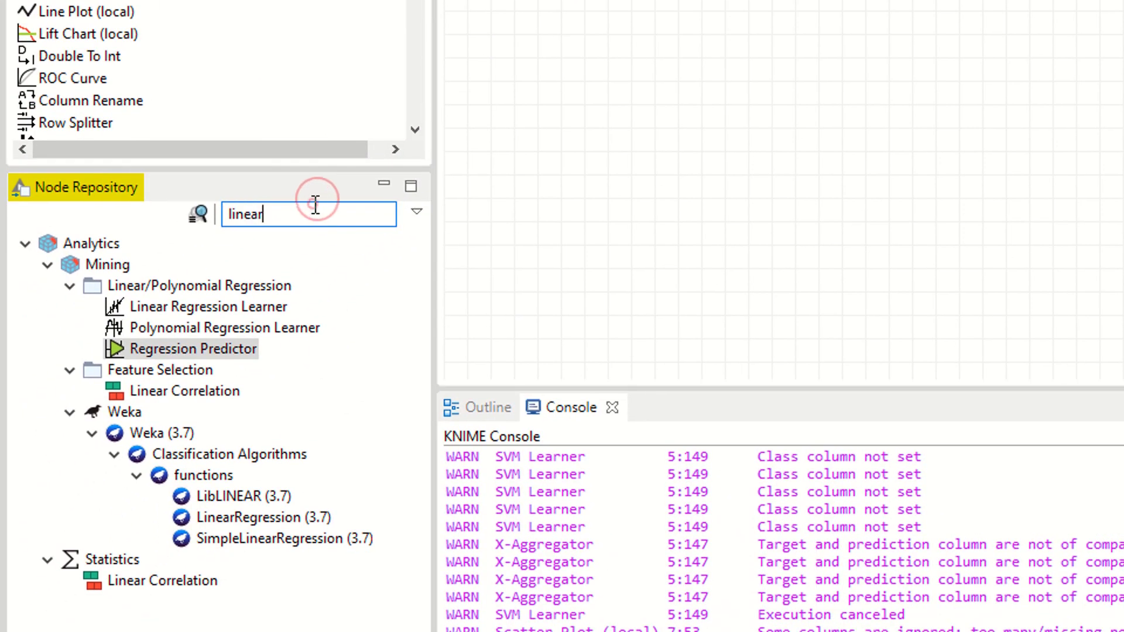
pyautogui.press('BackSpace')
pyautogui.write('sc')
pyautogui.press('BackSpace')
pyautogui.press('BackSpace')
pyautogui.write('li')
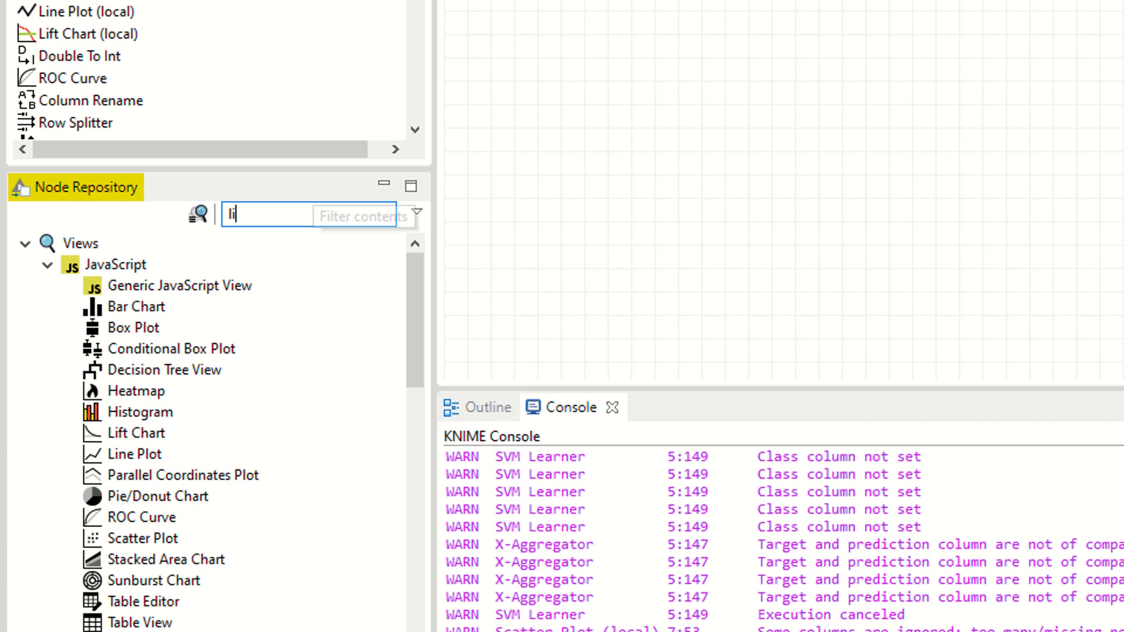
pyautogui.write('n')
pyautogui.press('BackSpace')
pyautogui.press('BackSpace')
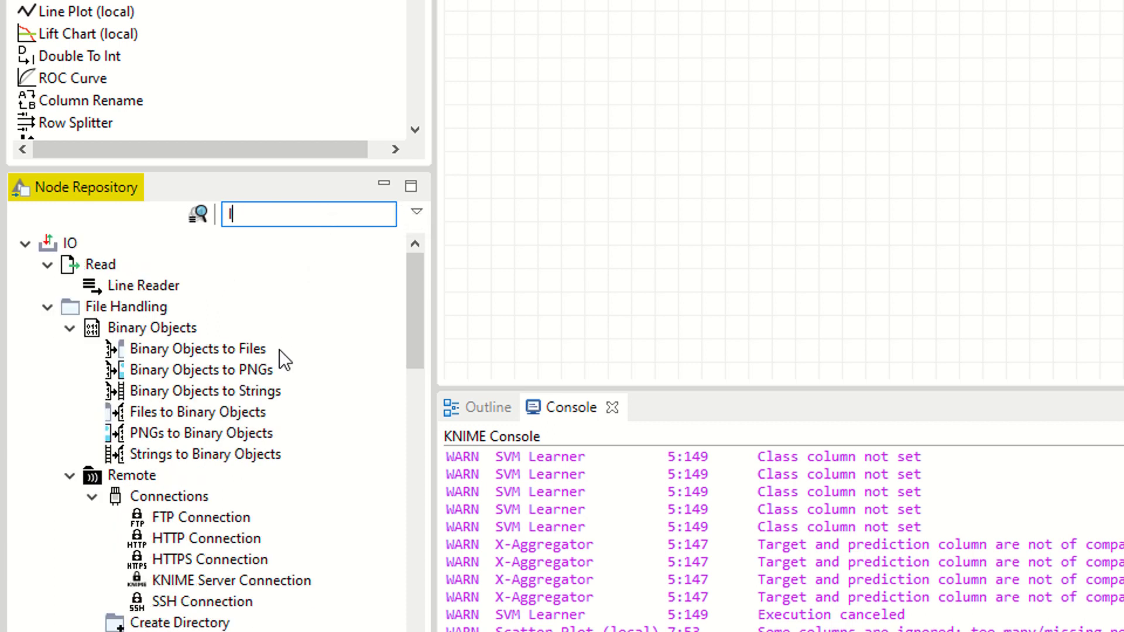
pyautogui.press('BackSpace')
pyautogui.write('scor')
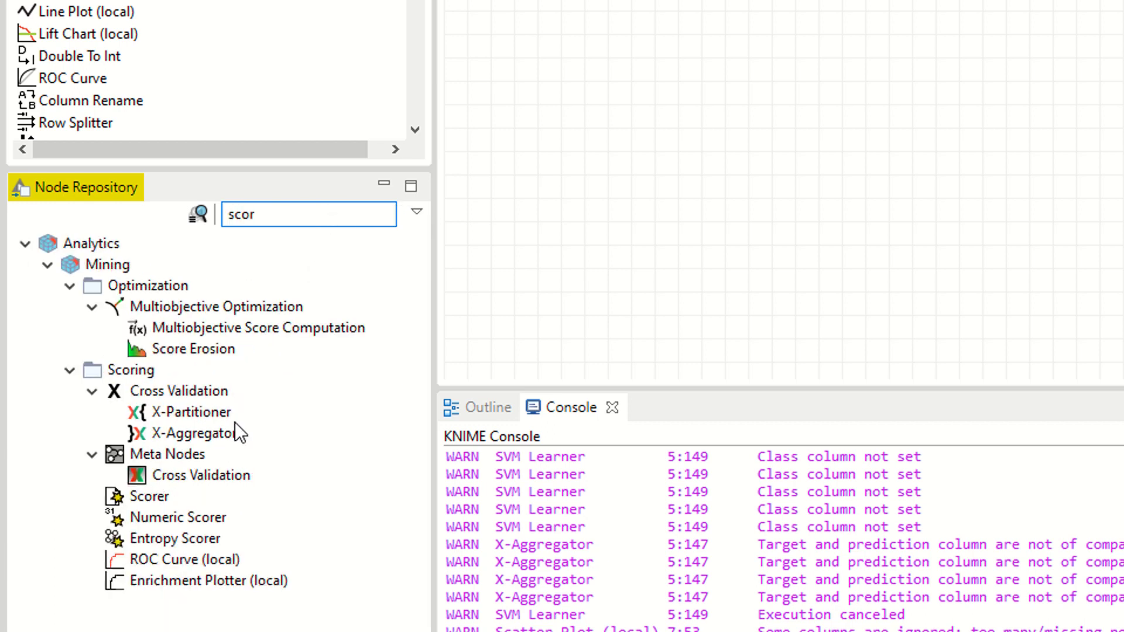
pyautogui.click(146, 517)
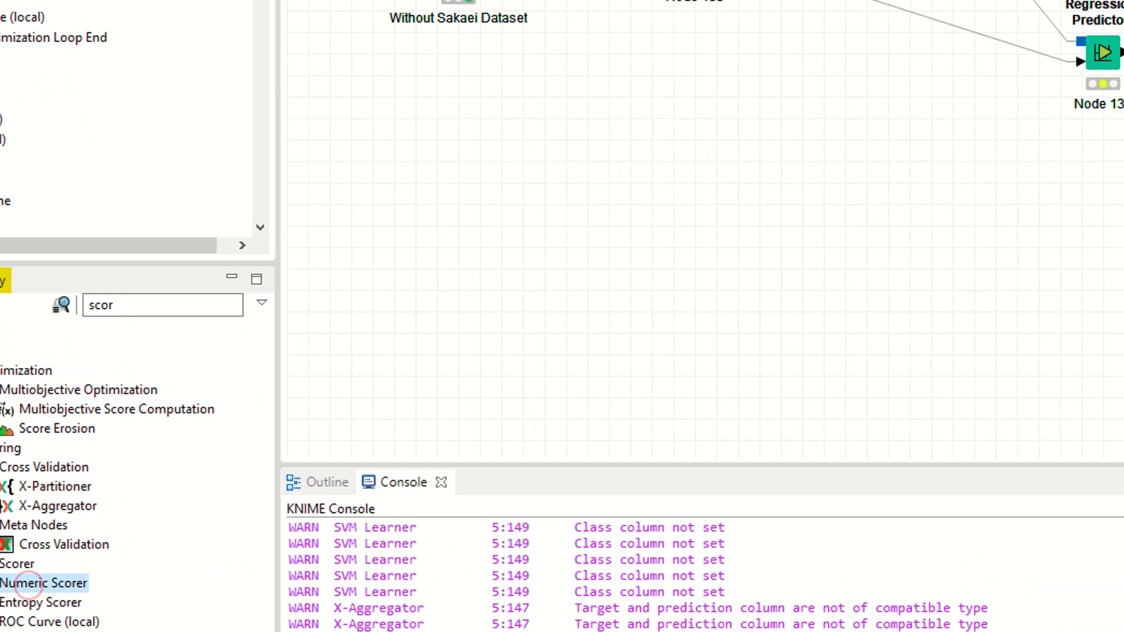
pyautogui.moveTo(880, 233); pyautogui.dragTo(954, 244)
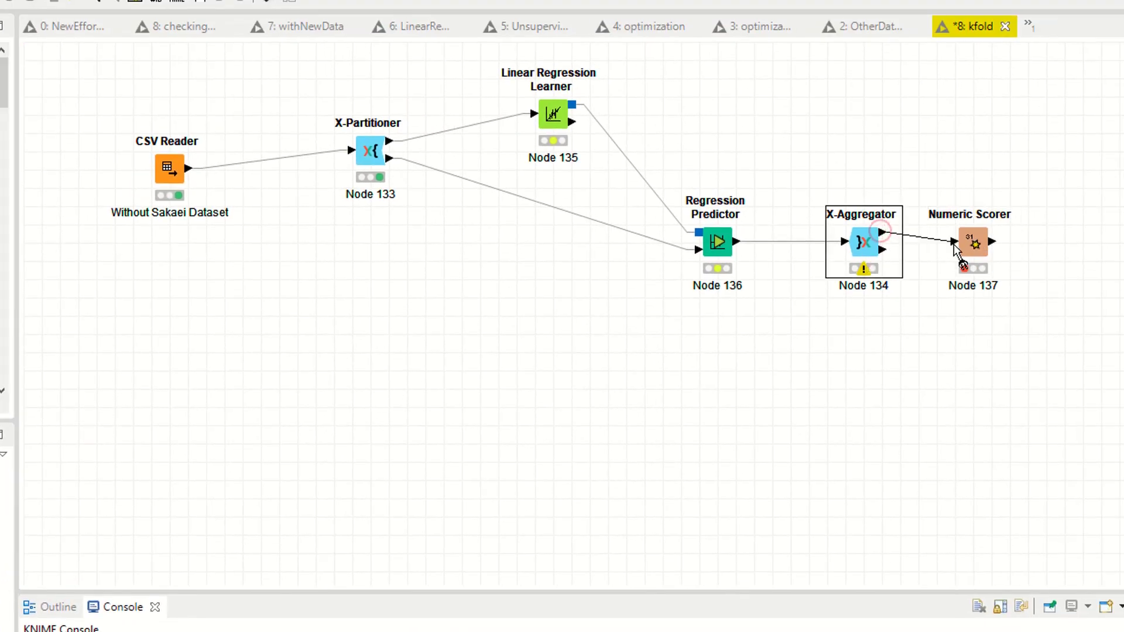
# Exclude Project Name, cocomoA, cocomoB and Max Complexity from the Linear Regression Learner's predictors.
pyautogui.rightClick(566, 115)
pyautogui.click(579, 125)
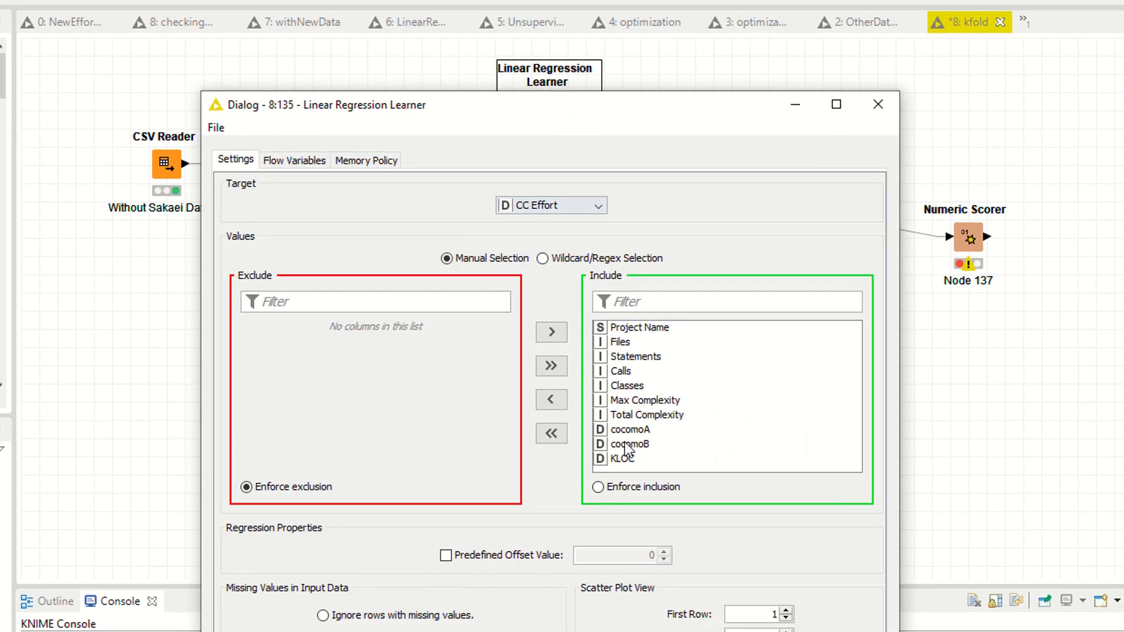
pyautogui.click(640, 327)
pyautogui.click(550, 400)
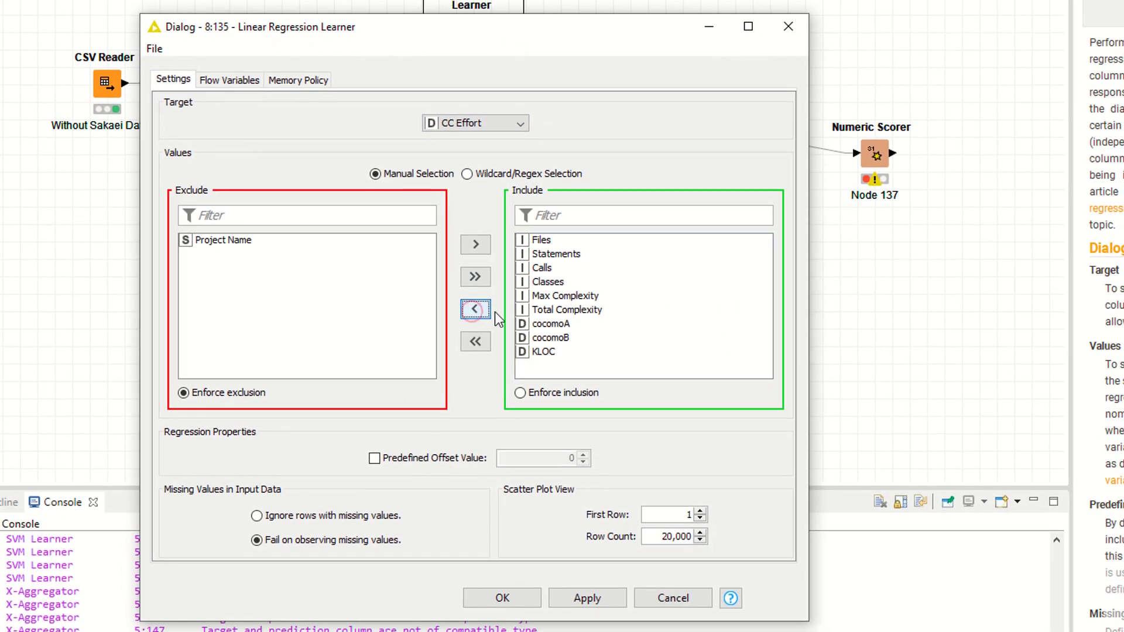
pyautogui.click(550, 323)
pyautogui.keyDown('shift'); pyautogui.click(550, 338); pyautogui.keyUp('shift')
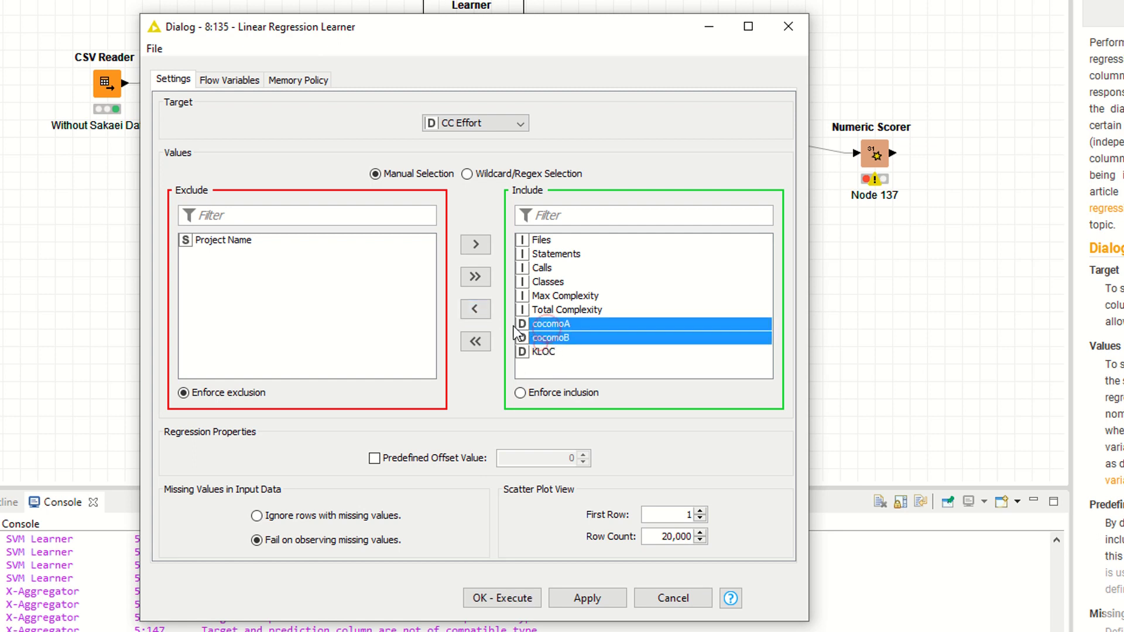
pyautogui.click(475, 308)
pyautogui.click(554, 297)
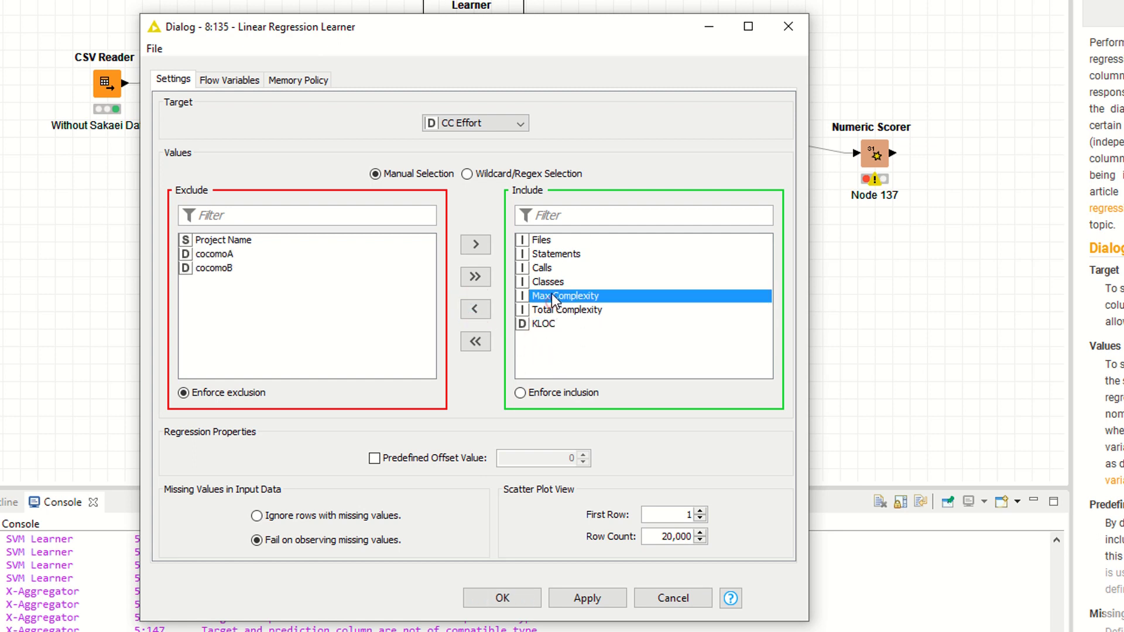
pyautogui.click(475, 309)
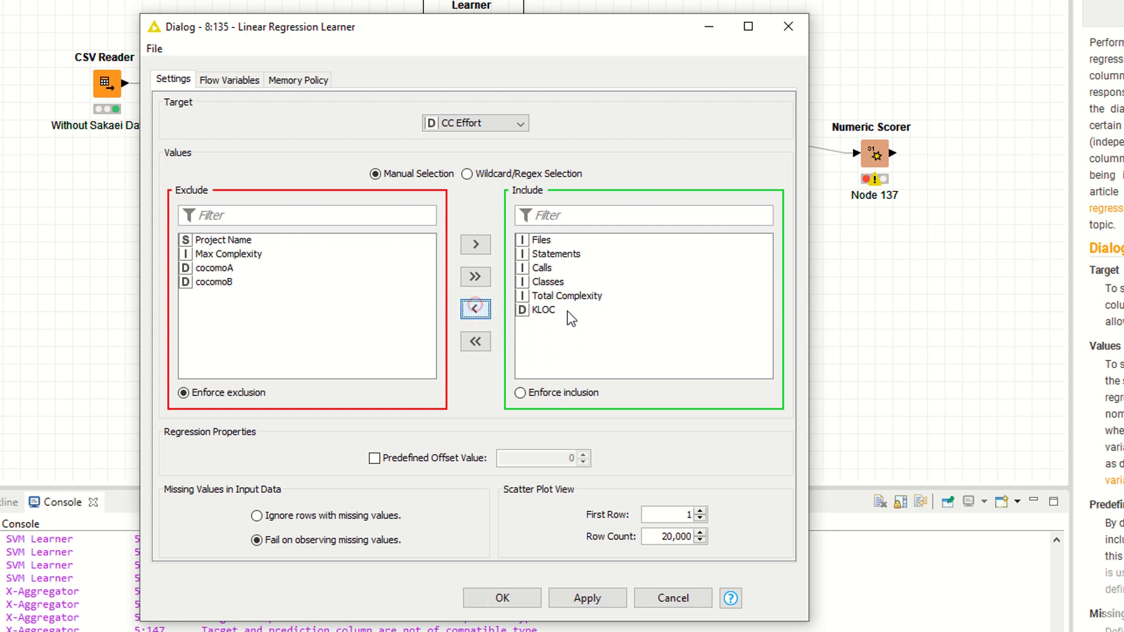
pyautogui.click(601, 600)
pyautogui.click(502, 598)
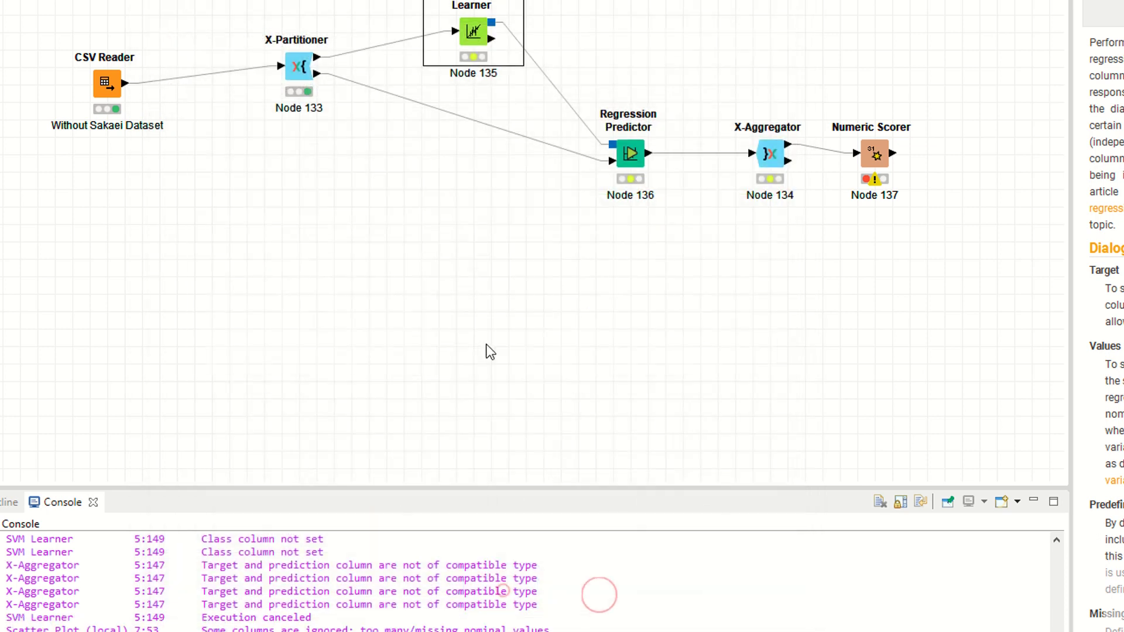
# Confirm the Regression Predictor settings, keeping its Prediction (CC Effort) output.
pyautogui.rightClick(627, 142)
pyautogui.click(647, 146)
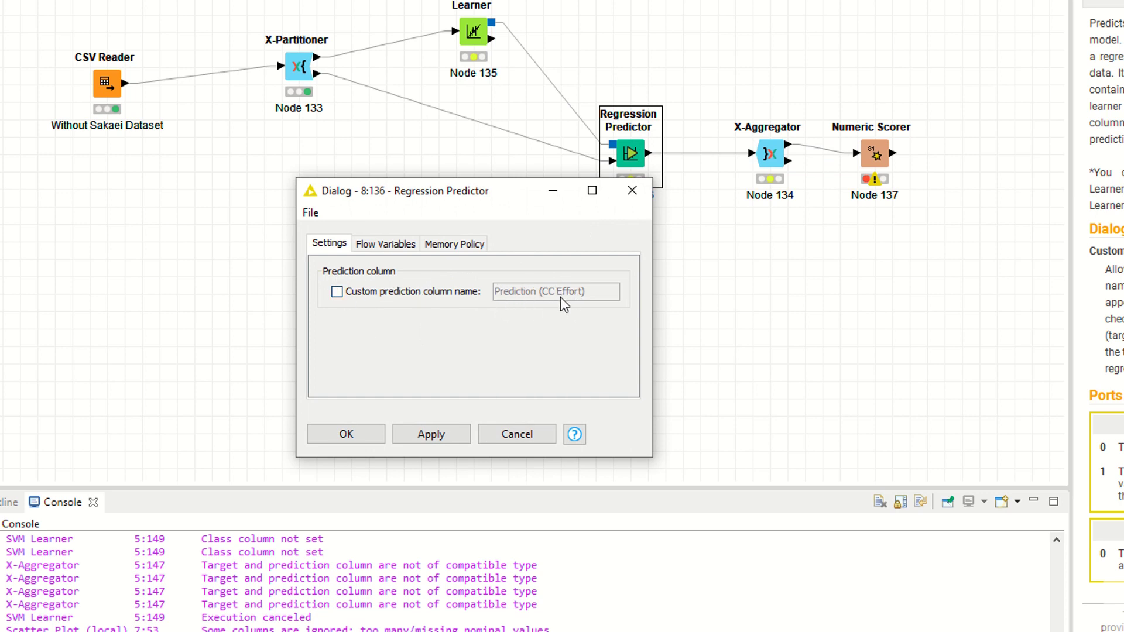
pyautogui.click(431, 434)
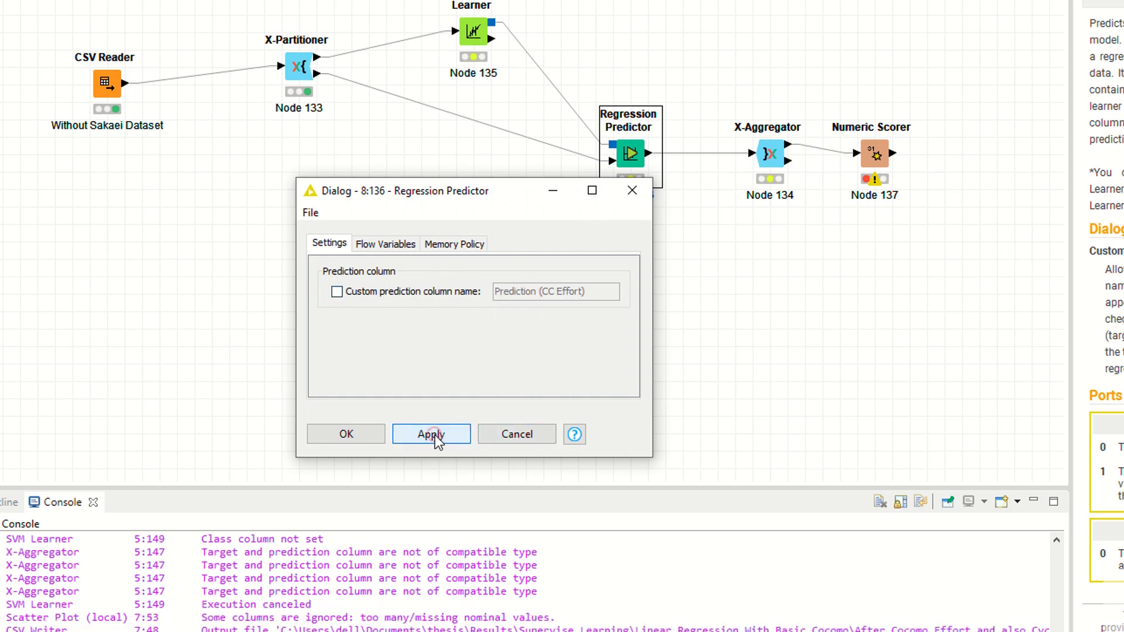
pyautogui.click(351, 432)
# Set the X-Aggregator to pair target CC Effort with Prediction (CC Effort).
pyautogui.click(765, 155)
pyautogui.rightClick(765, 155)
pyautogui.click(784, 166)
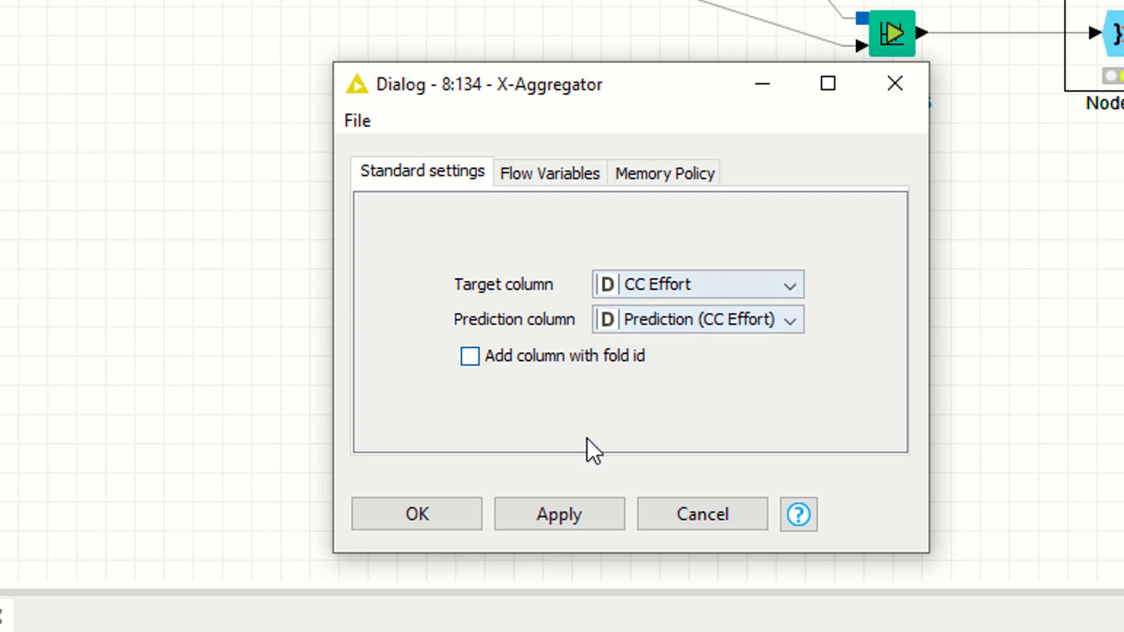
pyautogui.click(562, 515)
pyautogui.click(451, 524)
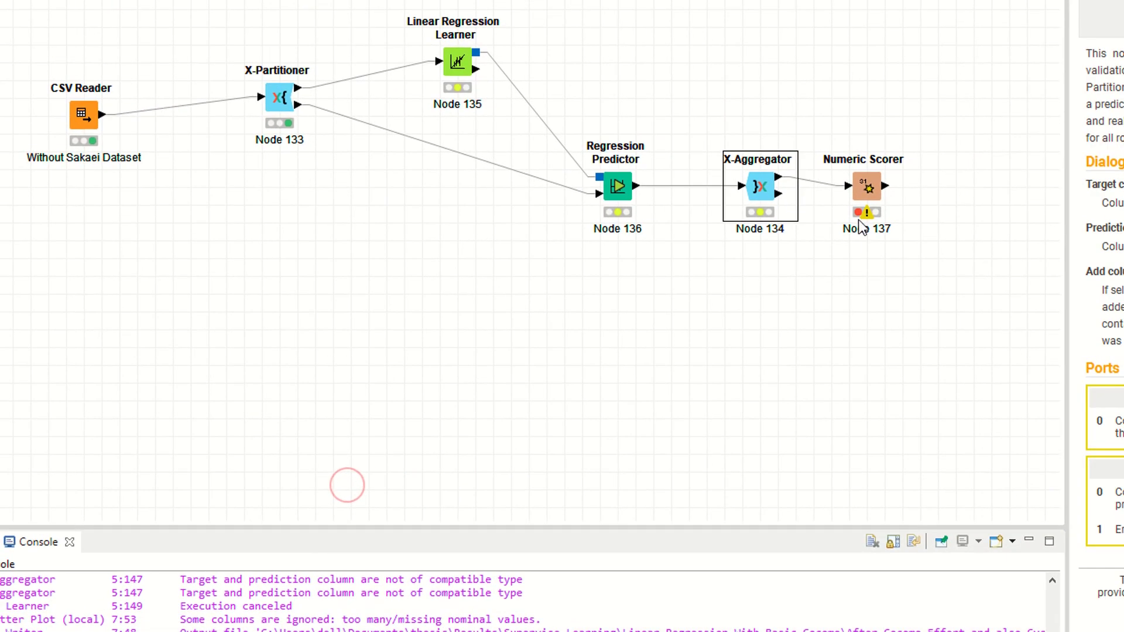
# Configure the Numeric Scorer to use CC Effort as the reference column and apply it.
pyautogui.click(858, 184)
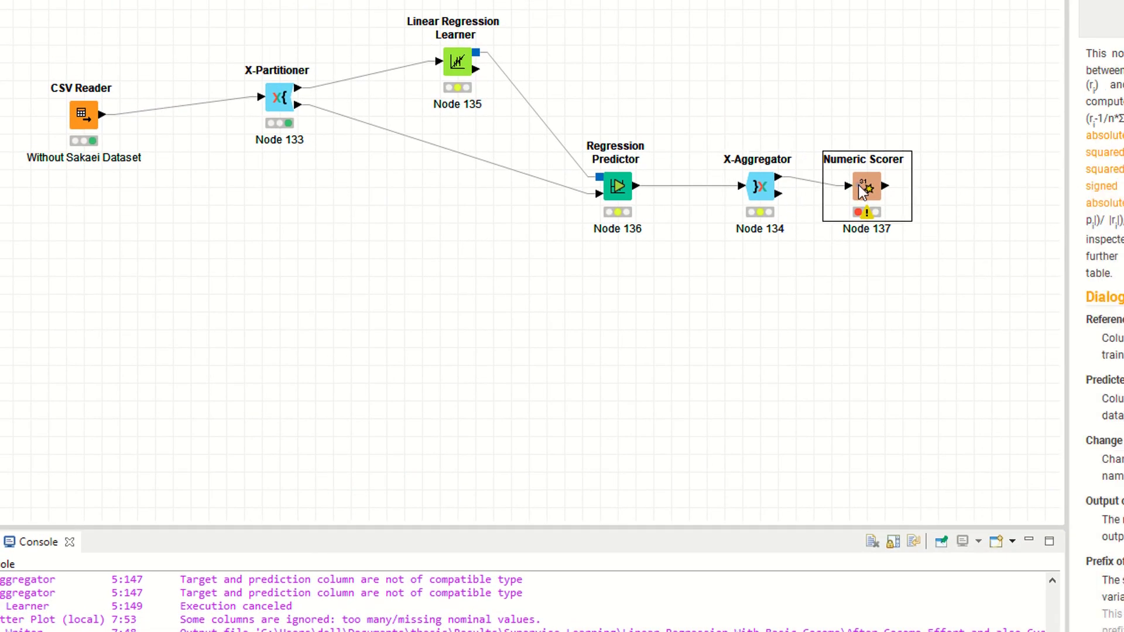
pyautogui.rightClick(858, 185)
pyautogui.click(913, 125)
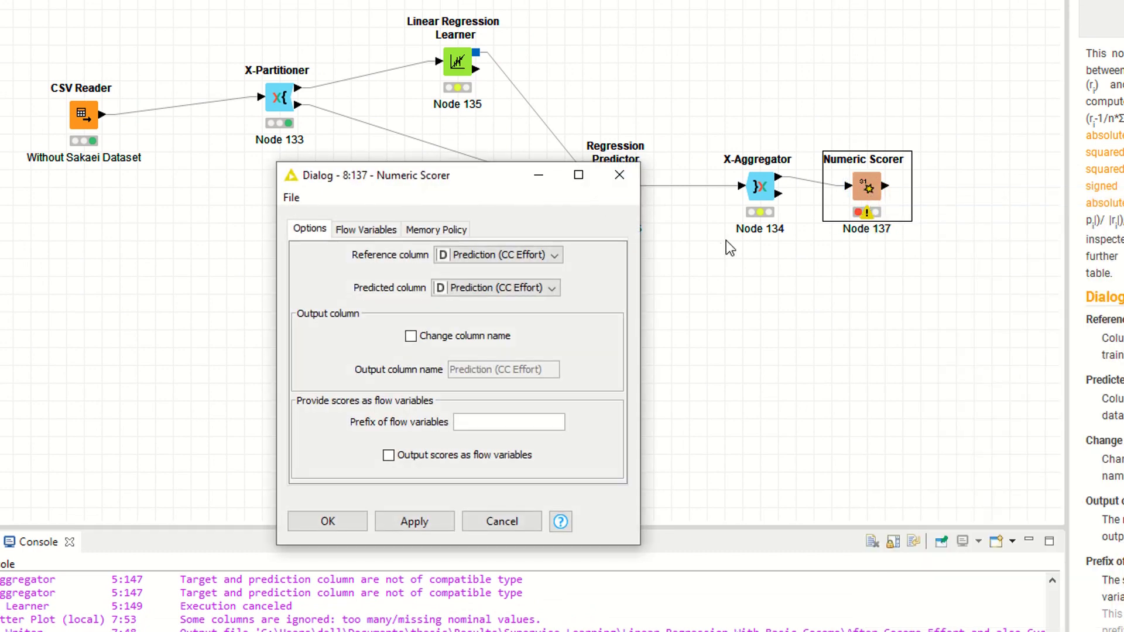
pyautogui.click(492, 254)
pyautogui.click(469, 356)
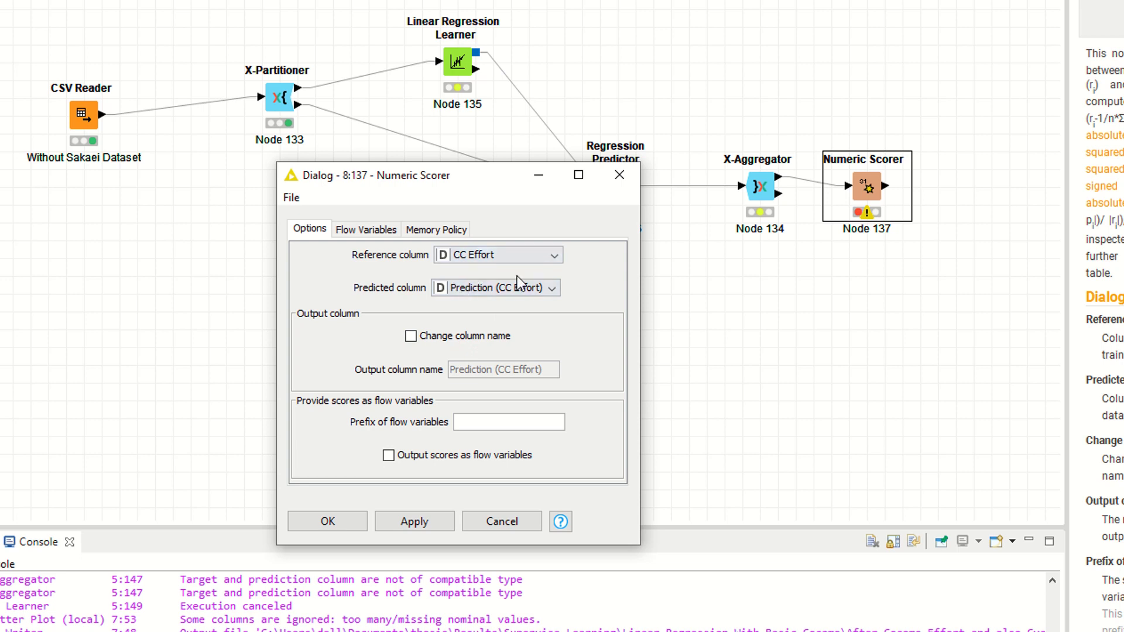
pyautogui.click(424, 520)
pyautogui.click(339, 522)
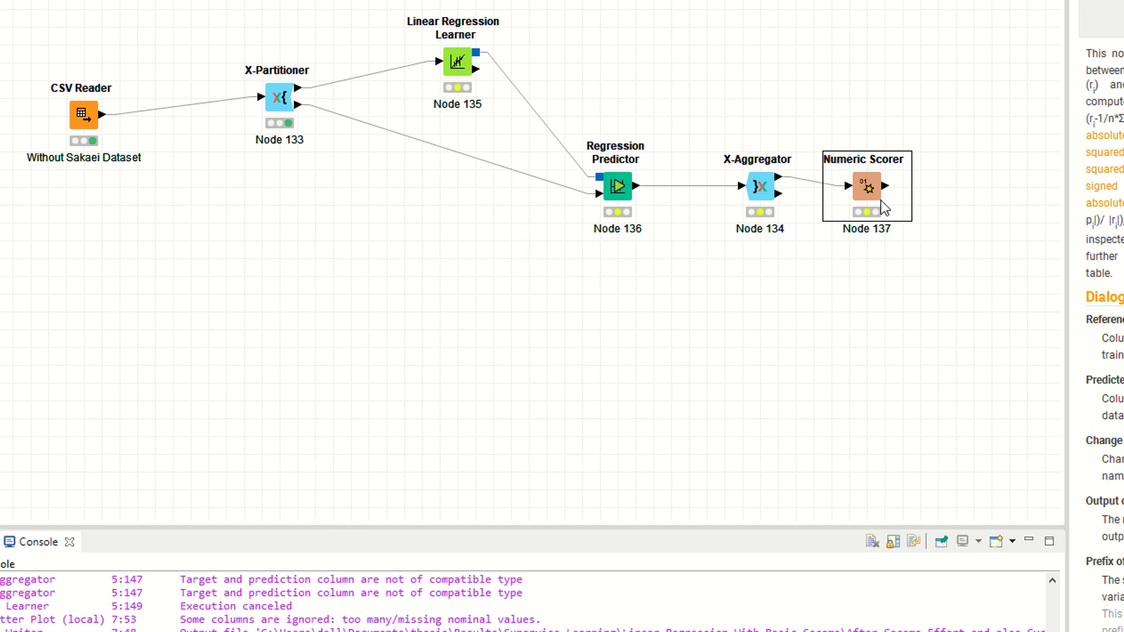
# Execute the Linear Regression Learner node.
pyautogui.rightClick(867, 176)
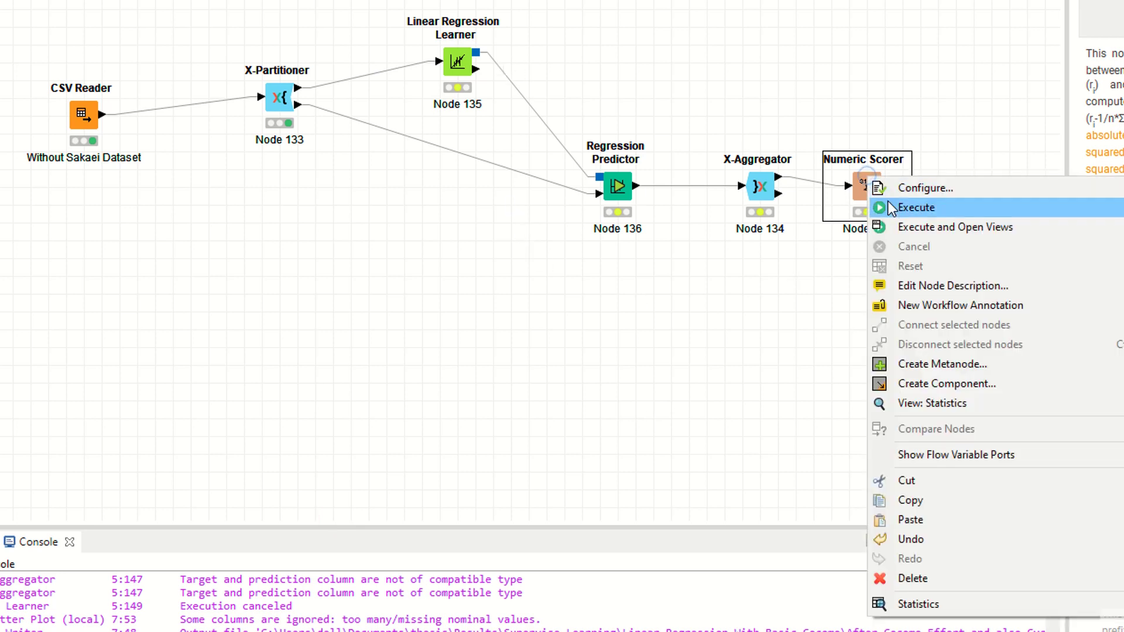
pyautogui.click(716, 318)
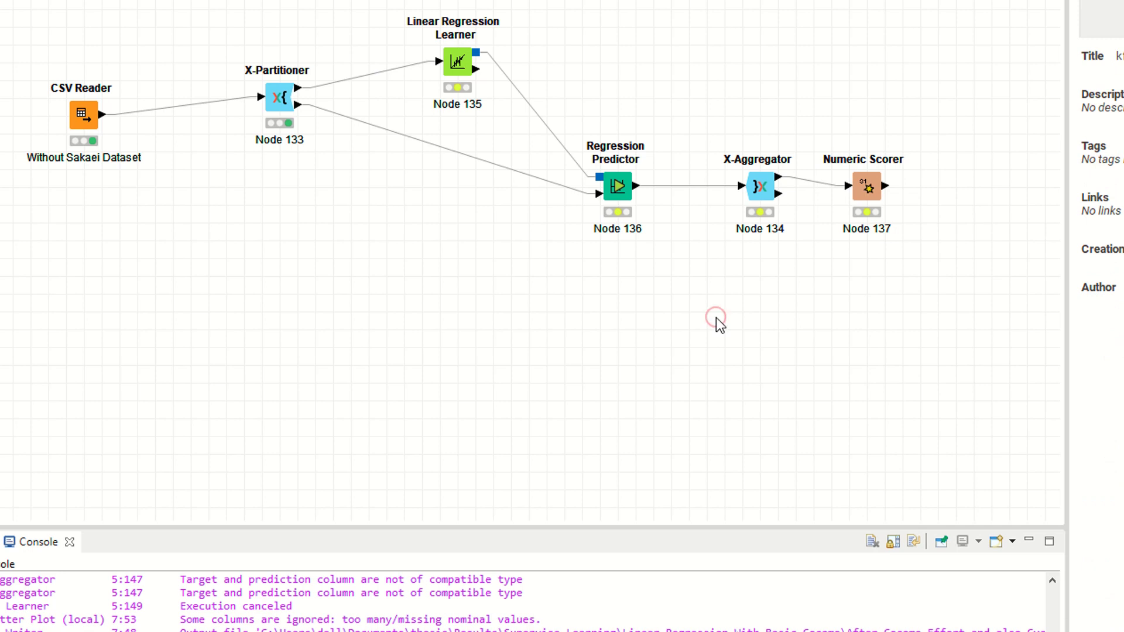
pyautogui.moveTo(790, 264); pyautogui.dragTo(481, 83)
pyautogui.click(475, 316)
pyautogui.click(463, 75)
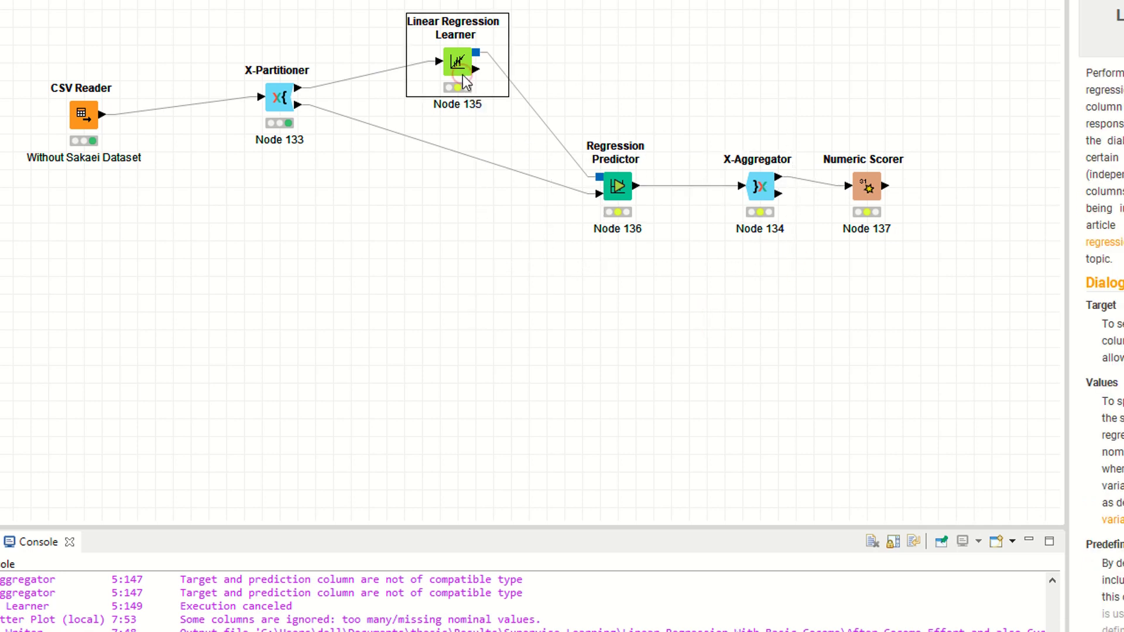
pyautogui.rightClick(462, 75)
pyautogui.click(493, 96)
# Execute the Regression Predictor, X-Aggregator and Numeric Scorer nodes in turn.
pyautogui.click(616, 188)
pyautogui.rightClick(616, 187)
pyautogui.click(658, 219)
pyautogui.click(759, 186)
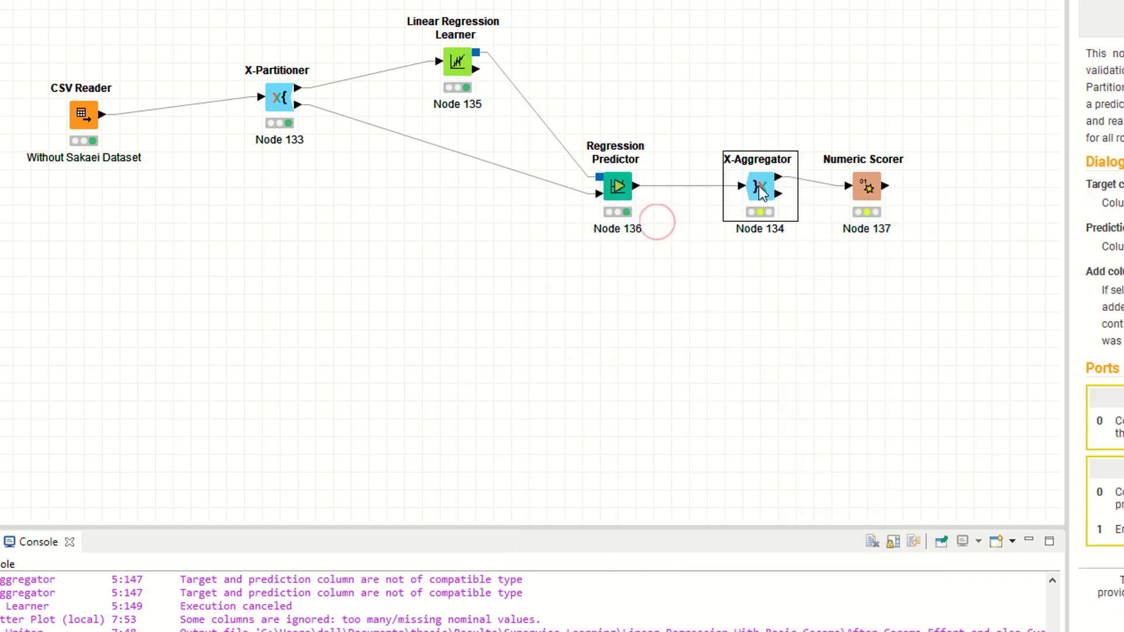
pyautogui.rightClick(760, 188)
pyautogui.click(784, 218)
pyautogui.click(872, 185)
pyautogui.rightClick(874, 185)
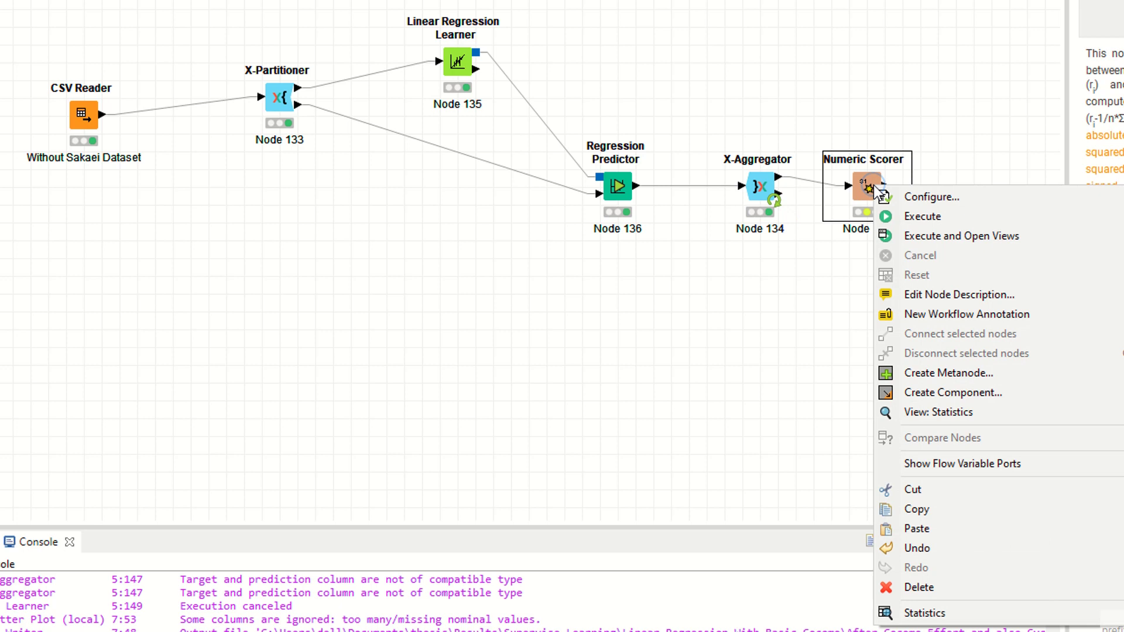
pyautogui.click(899, 217)
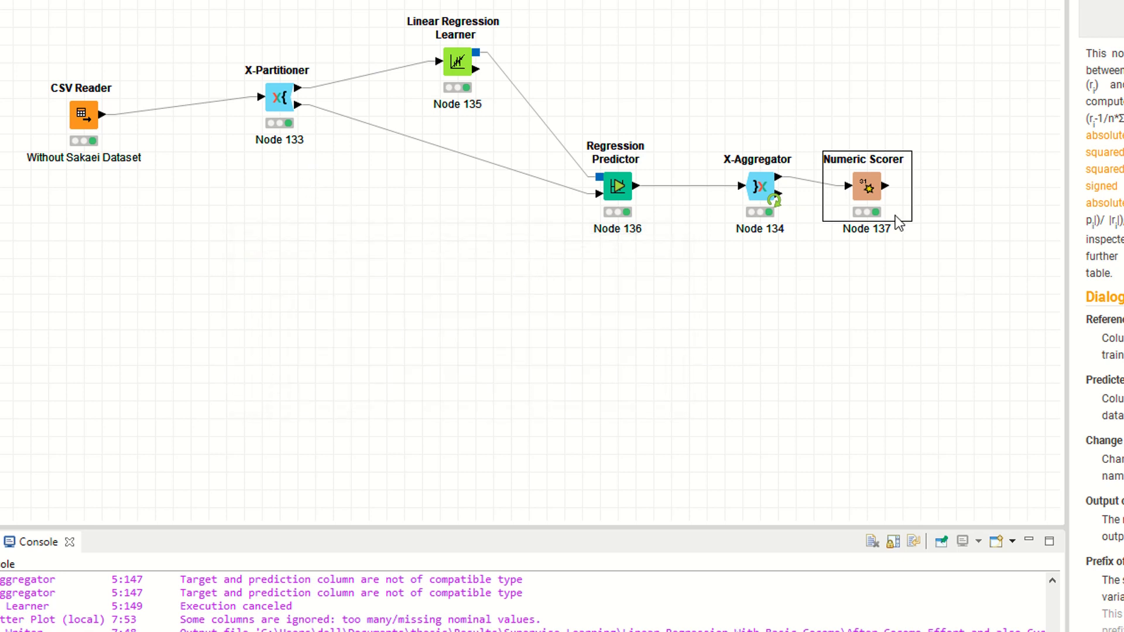
# Review the Numeric Scorer statistics showing R² 0.527, then close them.
pyautogui.rightClick(865, 195)
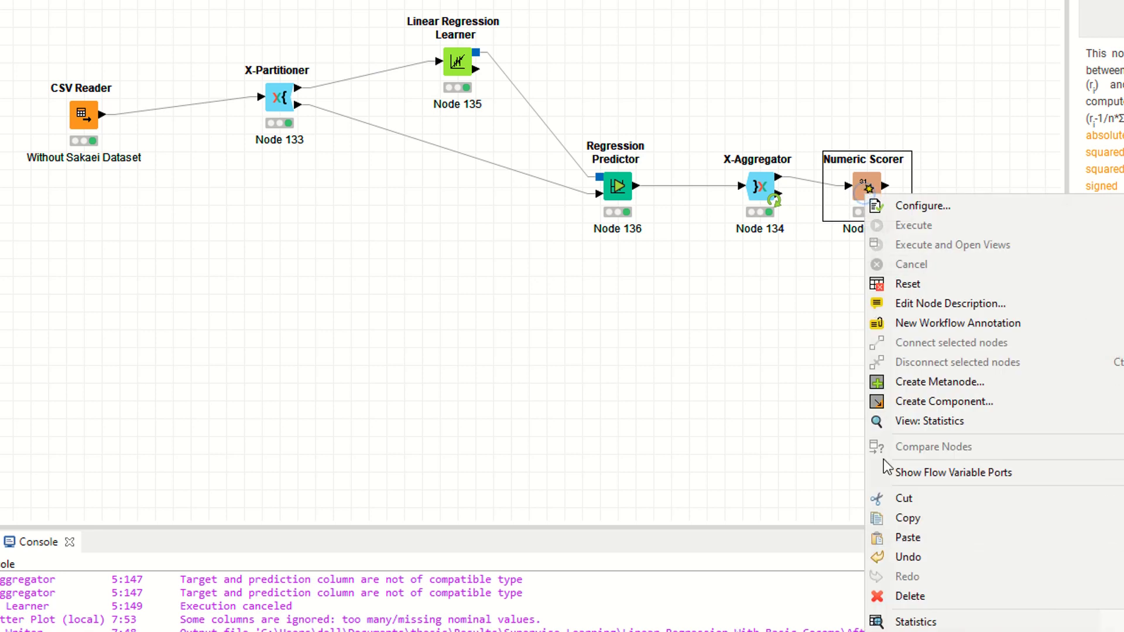
pyautogui.click(925, 418)
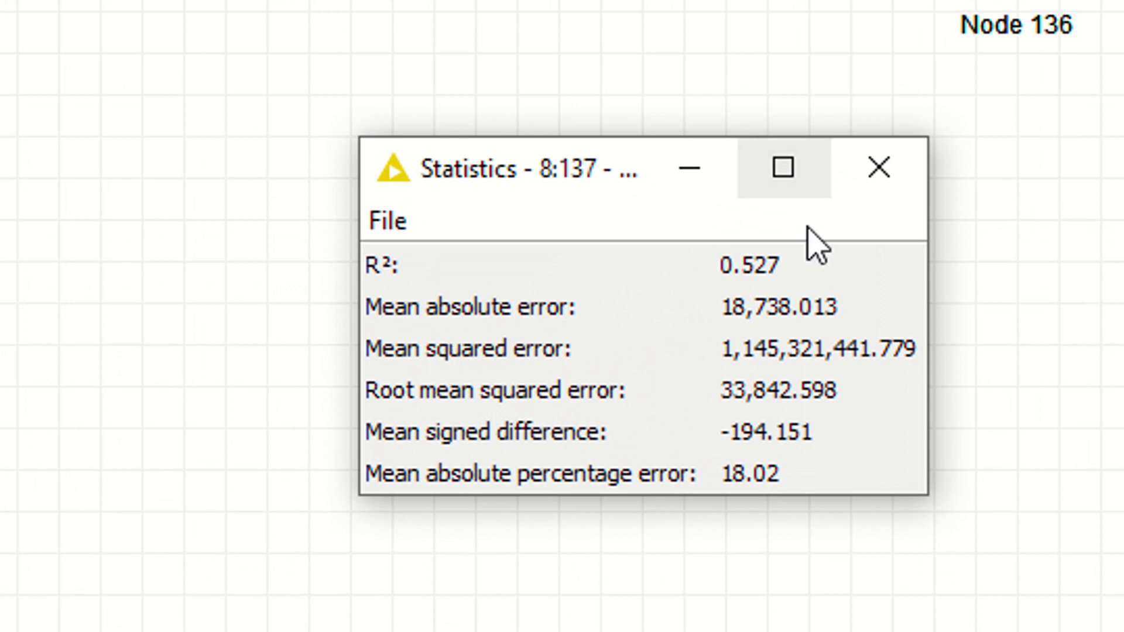
pyautogui.click(909, 195)
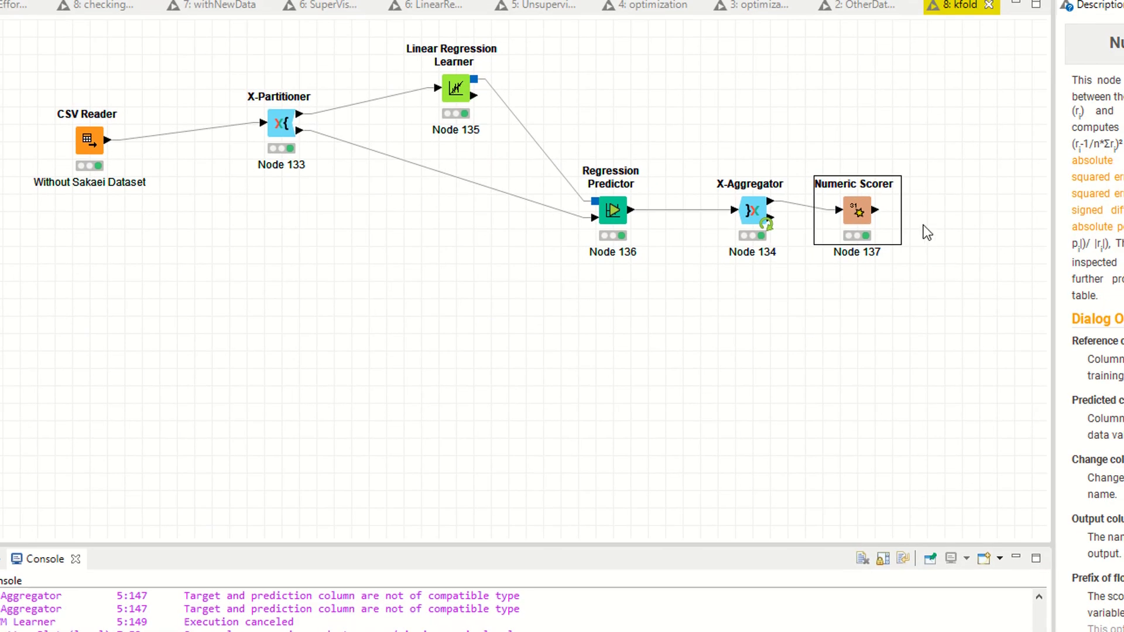
# Move the Numeric Scorer node slightly up and right and reopen its statistics.
pyautogui.moveTo(862, 198); pyautogui.dragTo(897, 181)
pyautogui.rightClick(897, 180)
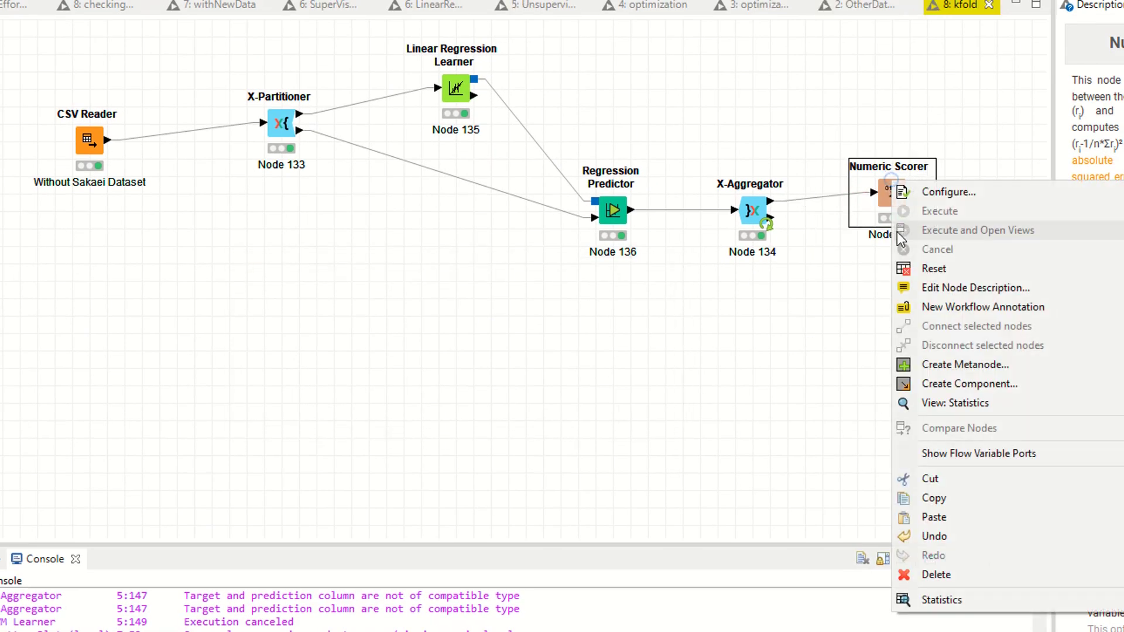
pyautogui.click(948, 399)
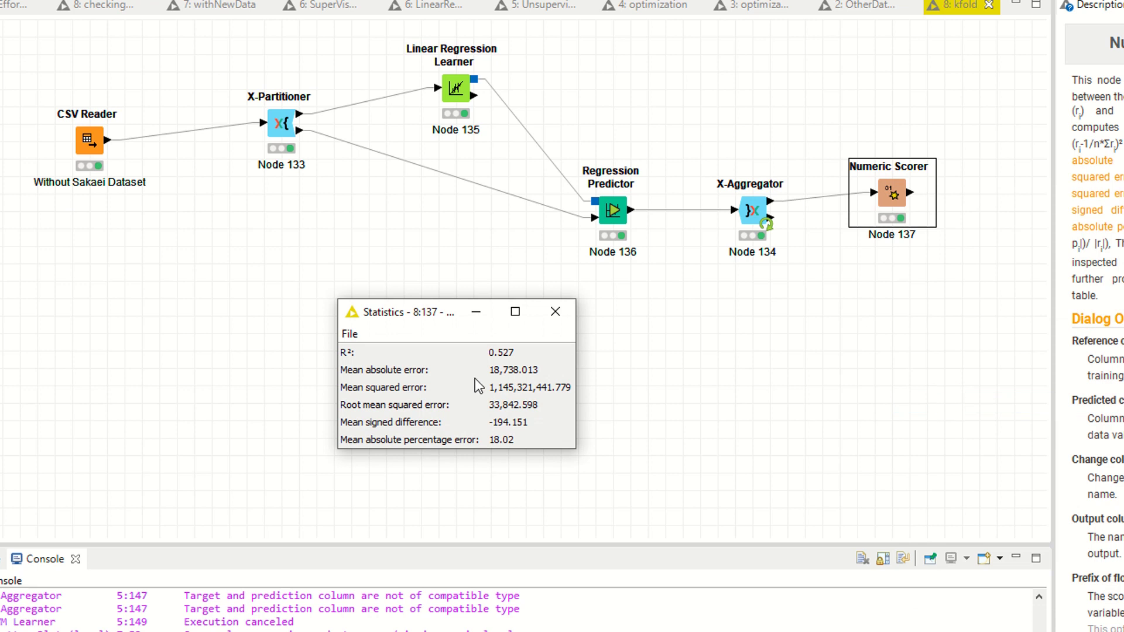
pyautogui.click(556, 316)
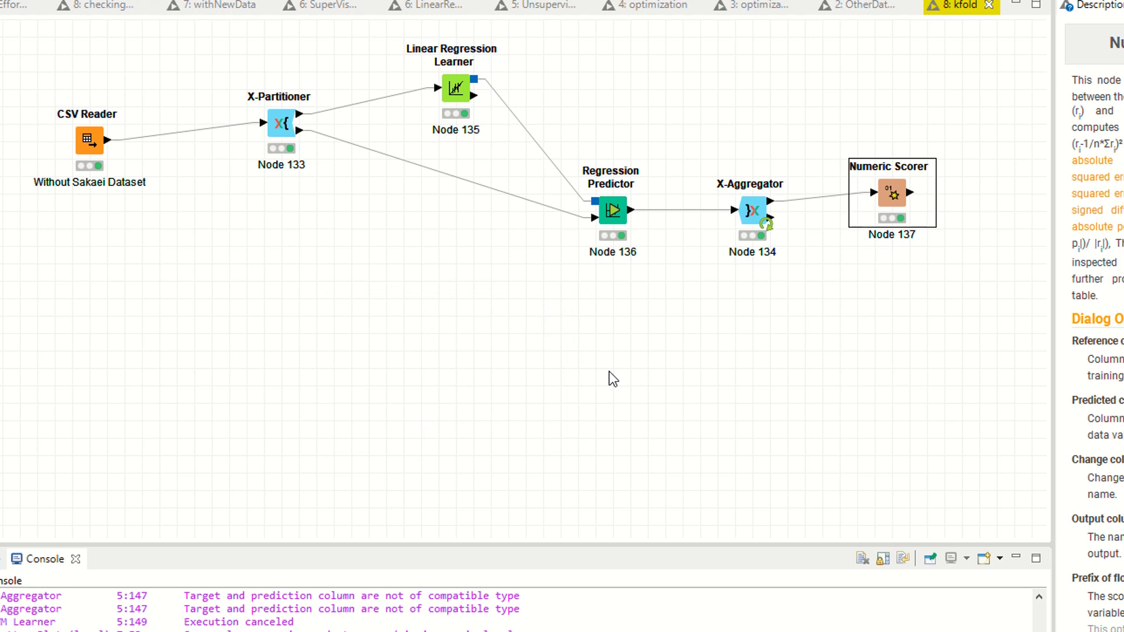